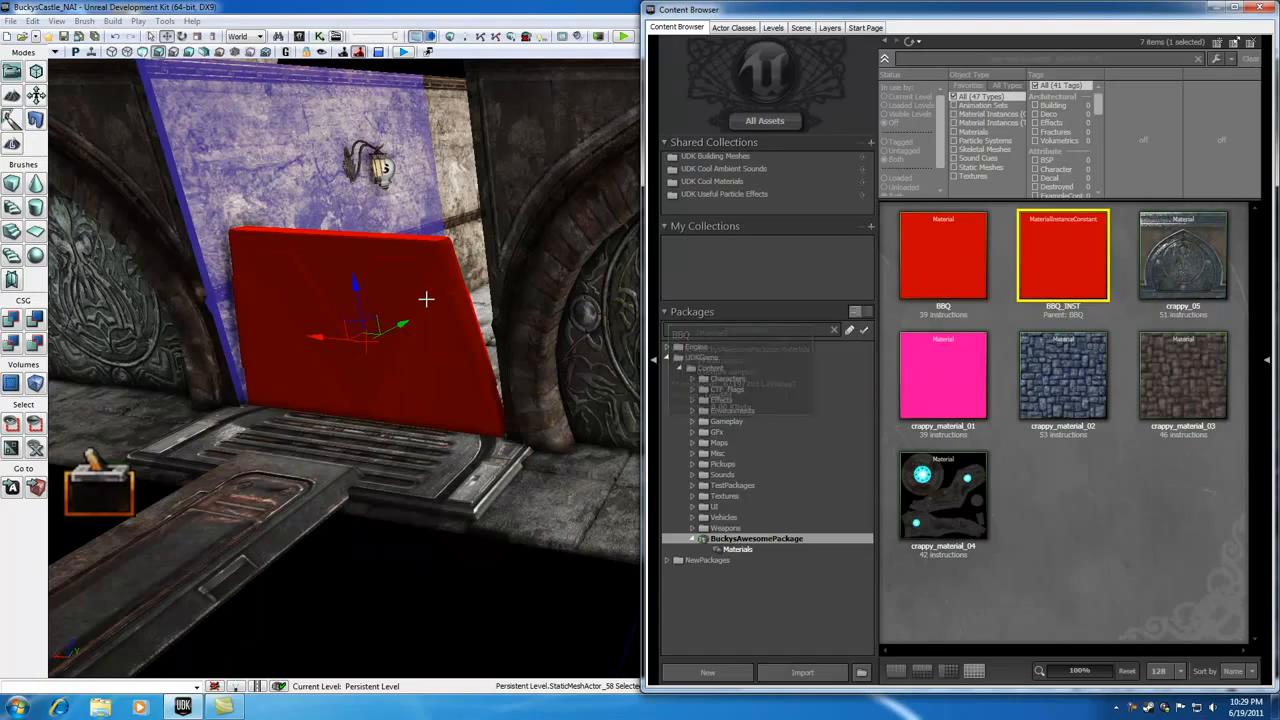
left_click(362, 592)
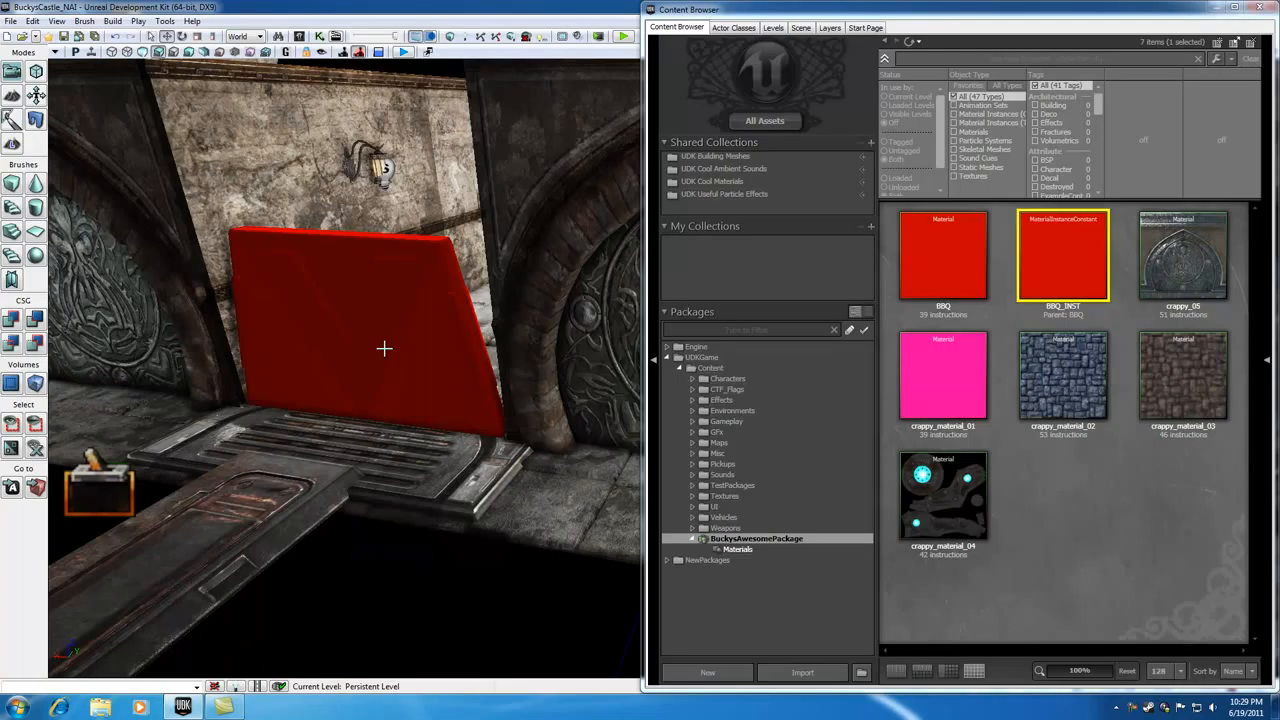
left_click(384, 348)
left_click(394, 590)
left_click(319, 36)
right_click(845, 218)
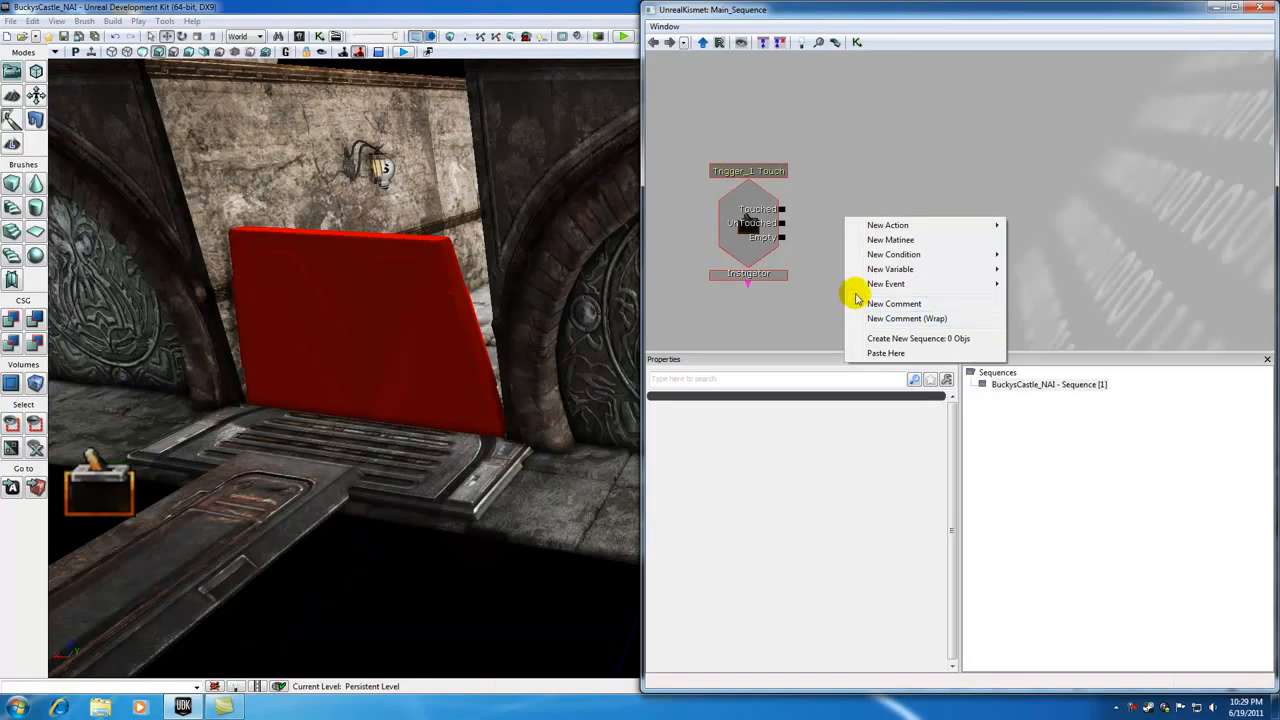
left_click(510, 634)
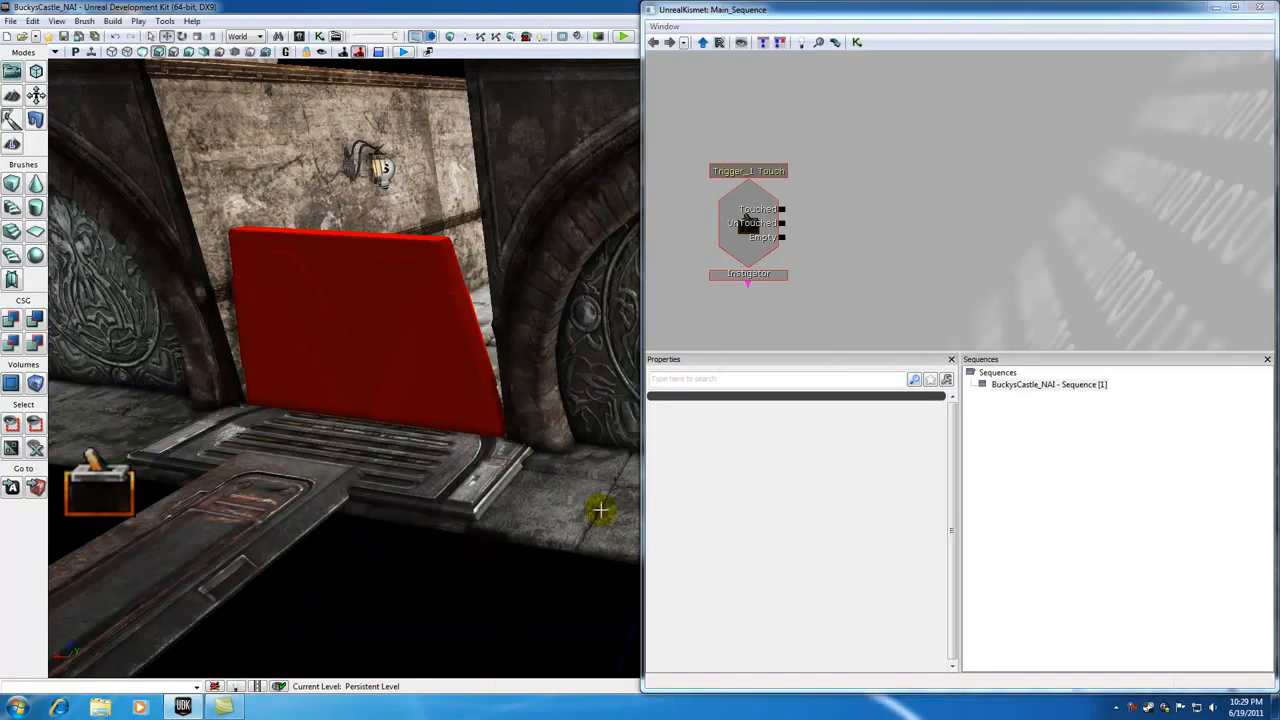
left_click(1259, 12)
right_click(1063, 220)
left_click(319, 36)
right_click(893, 241)
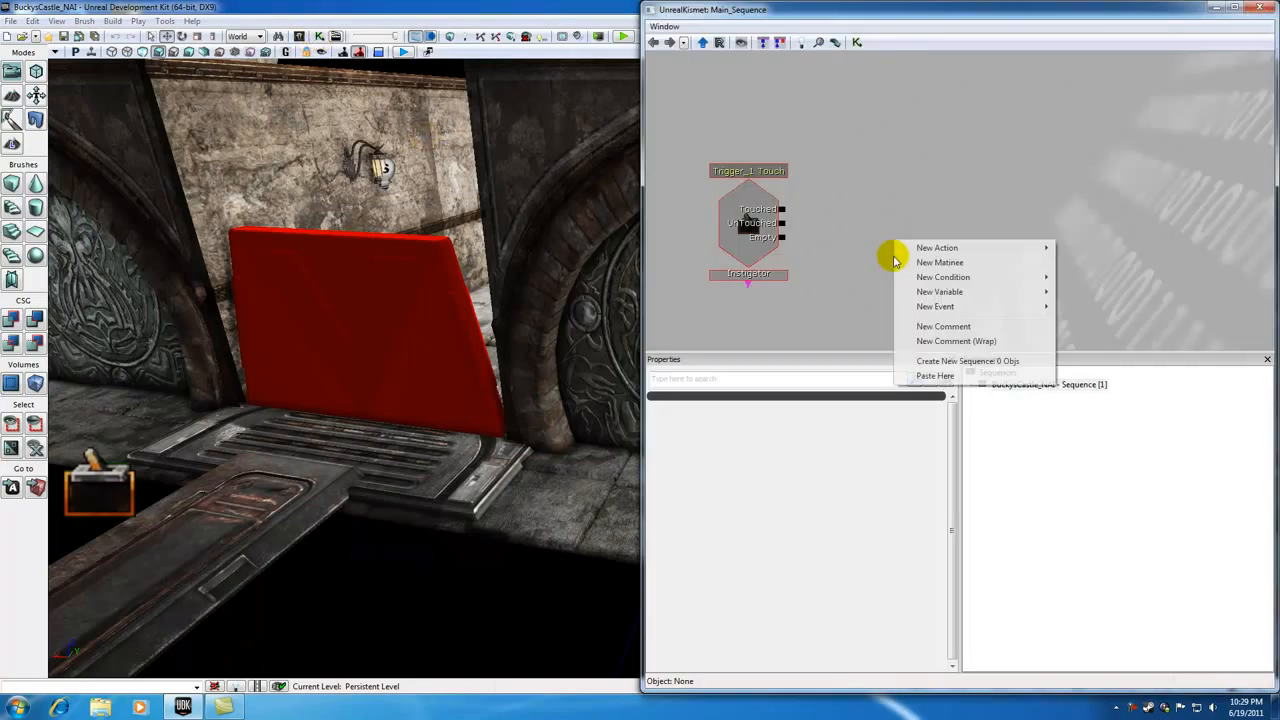
left_click(864, 168)
left_click(1259, 9)
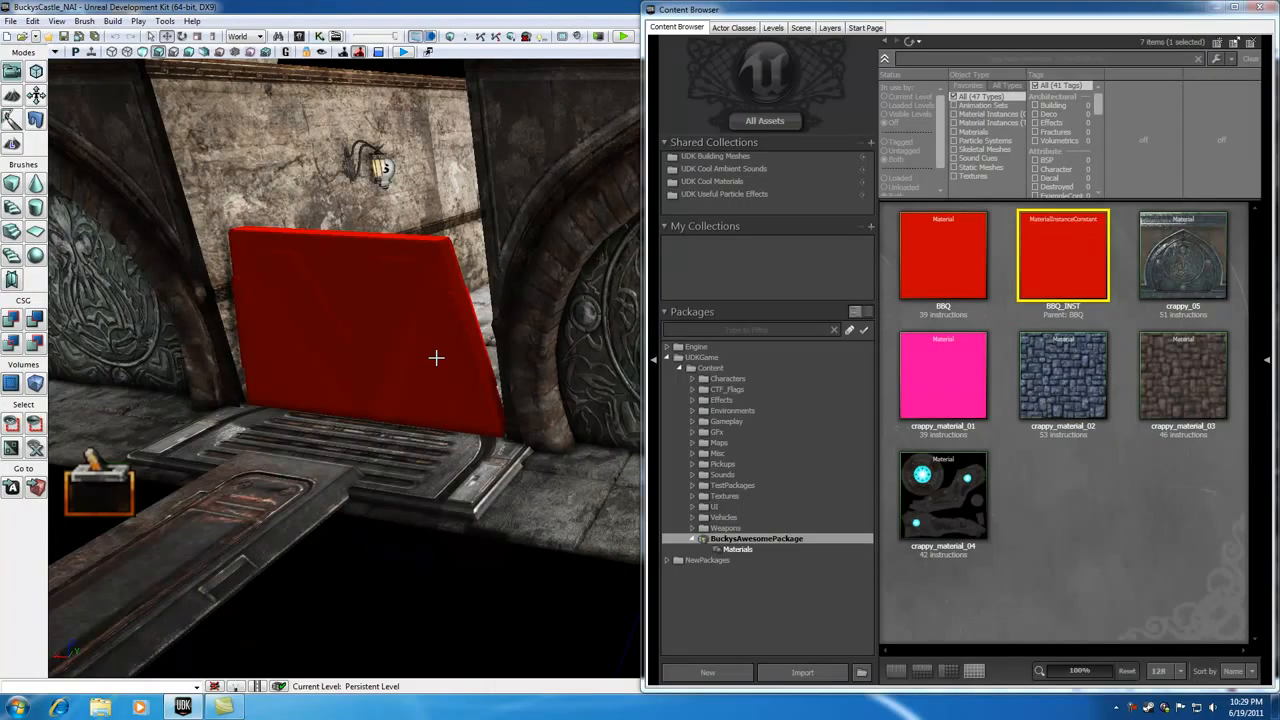
Step: Place a MaterialInstanceActor next to the red door and move it up beside the door
left_click(389, 295)
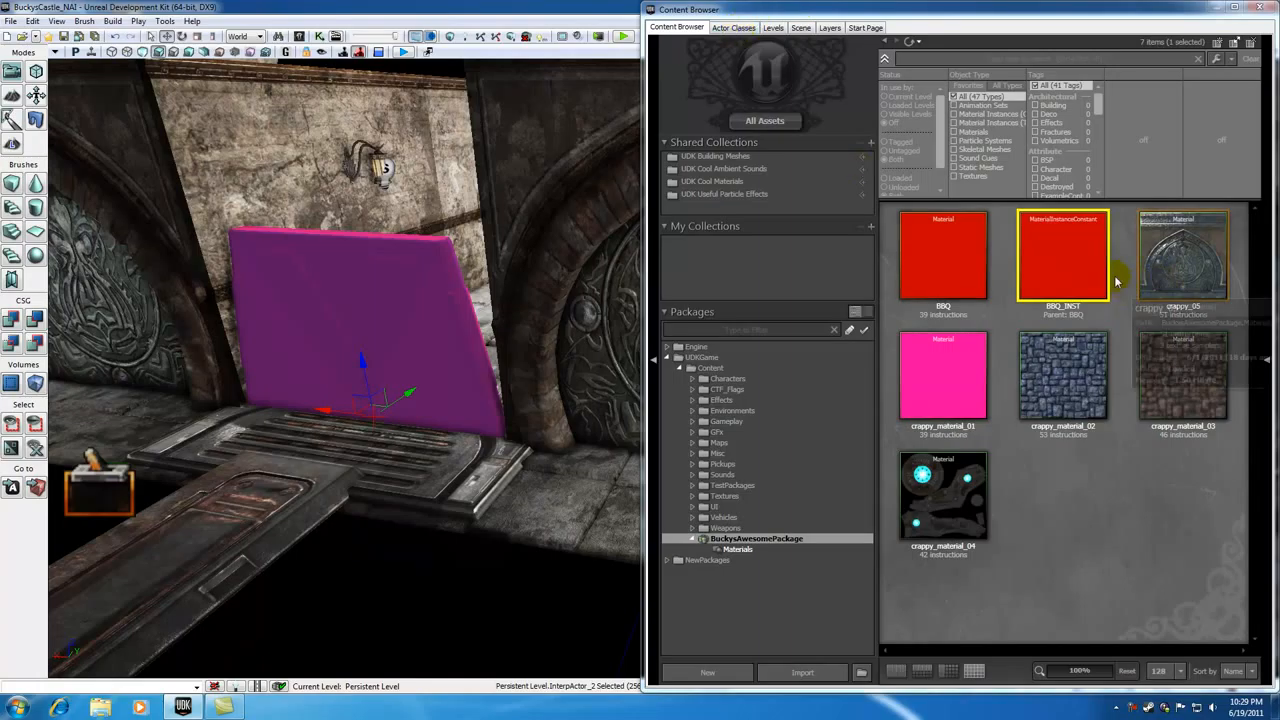
mouse_move(1064, 233)
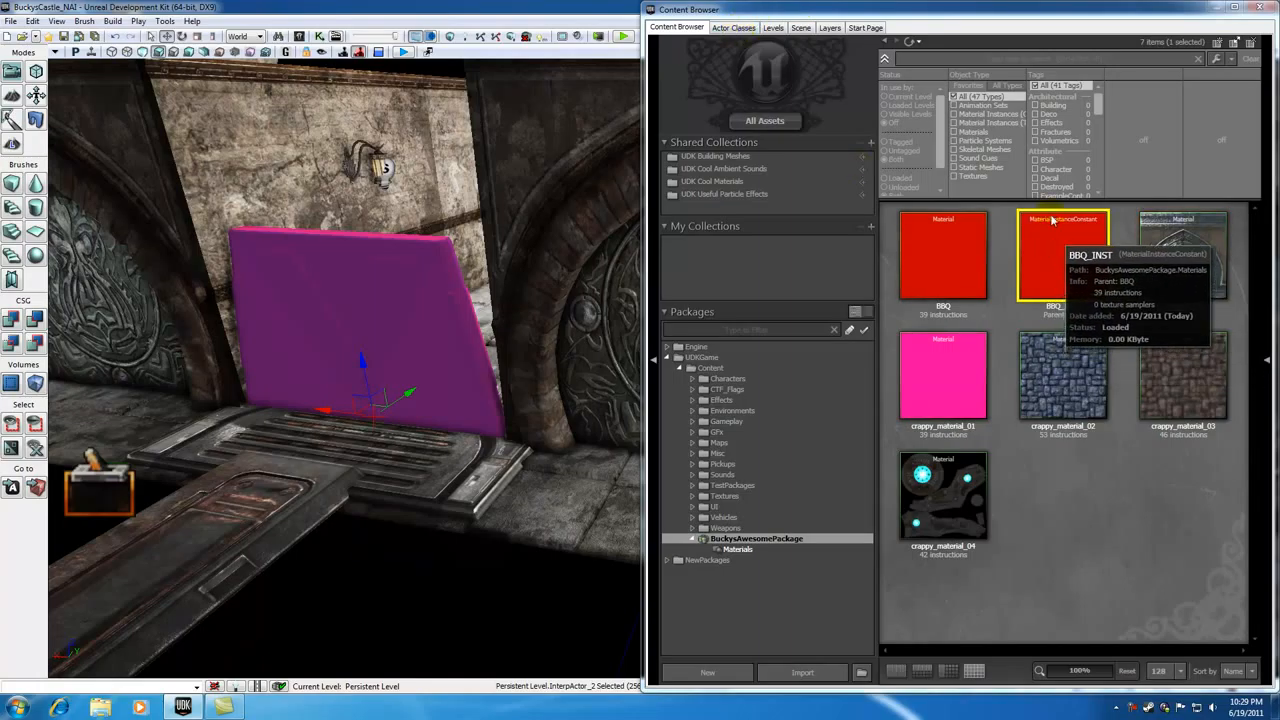
left_click(735, 27)
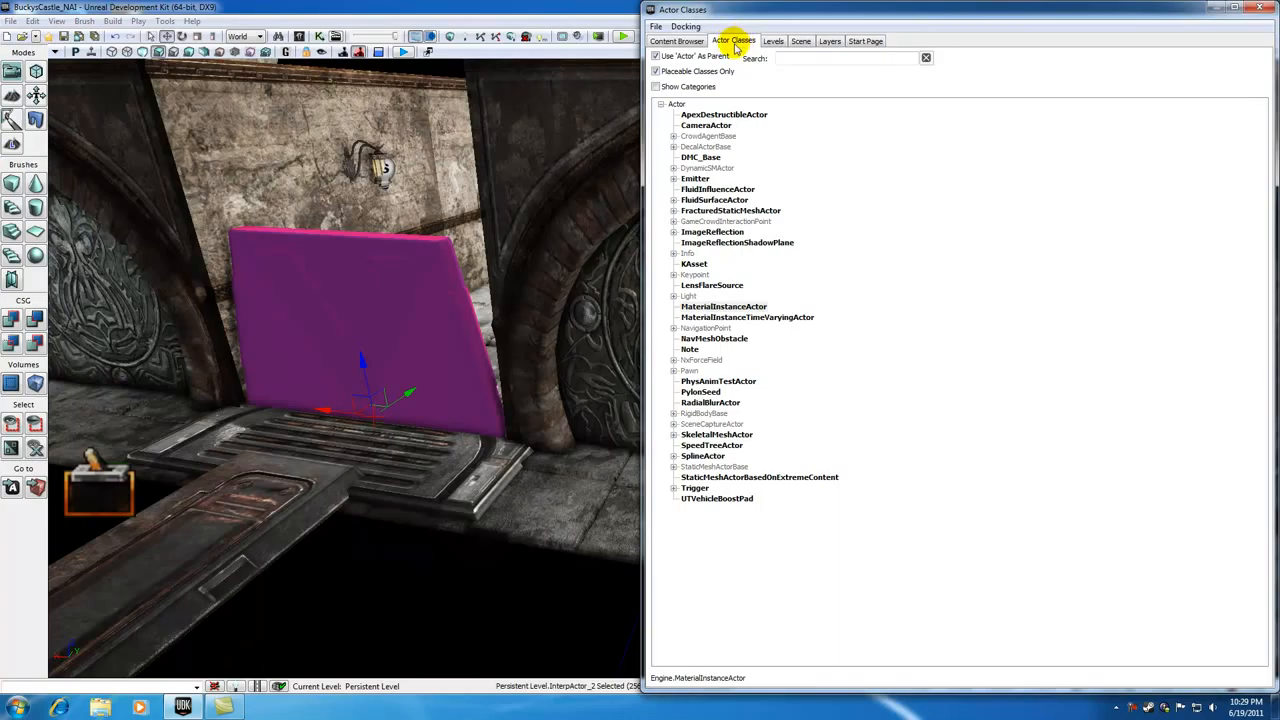
left_click(712, 308)
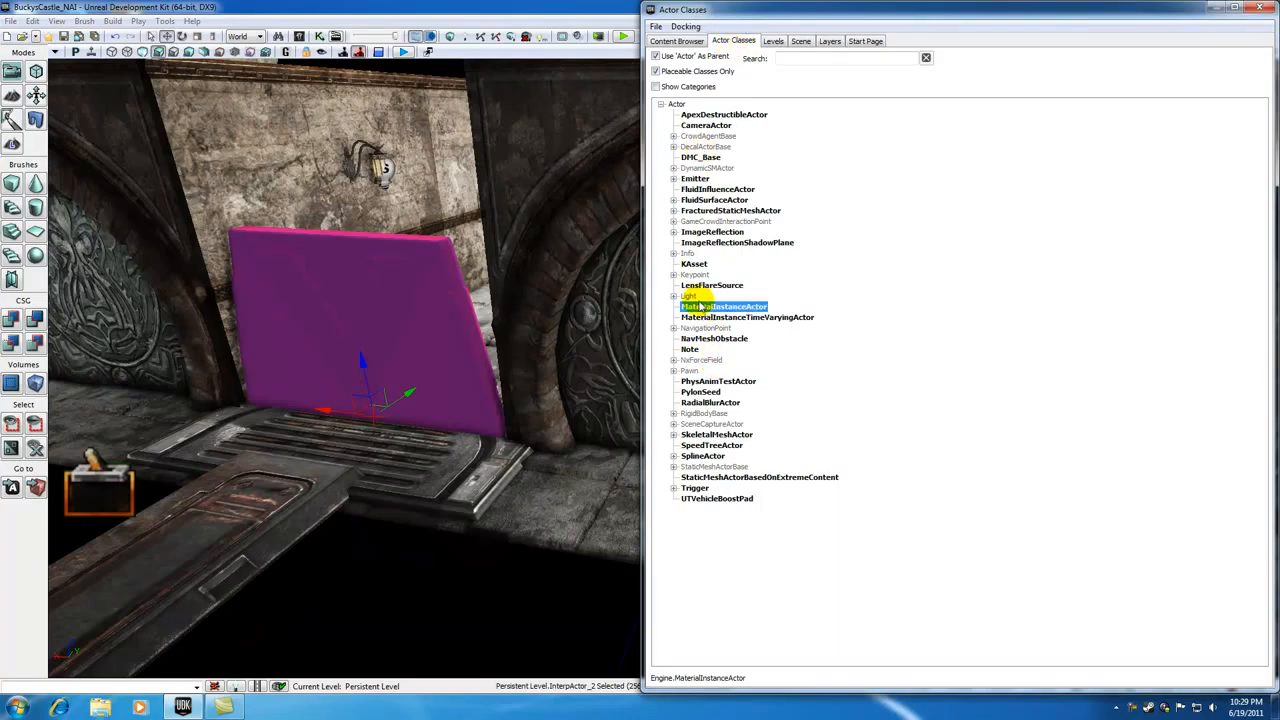
right_click(285, 435)
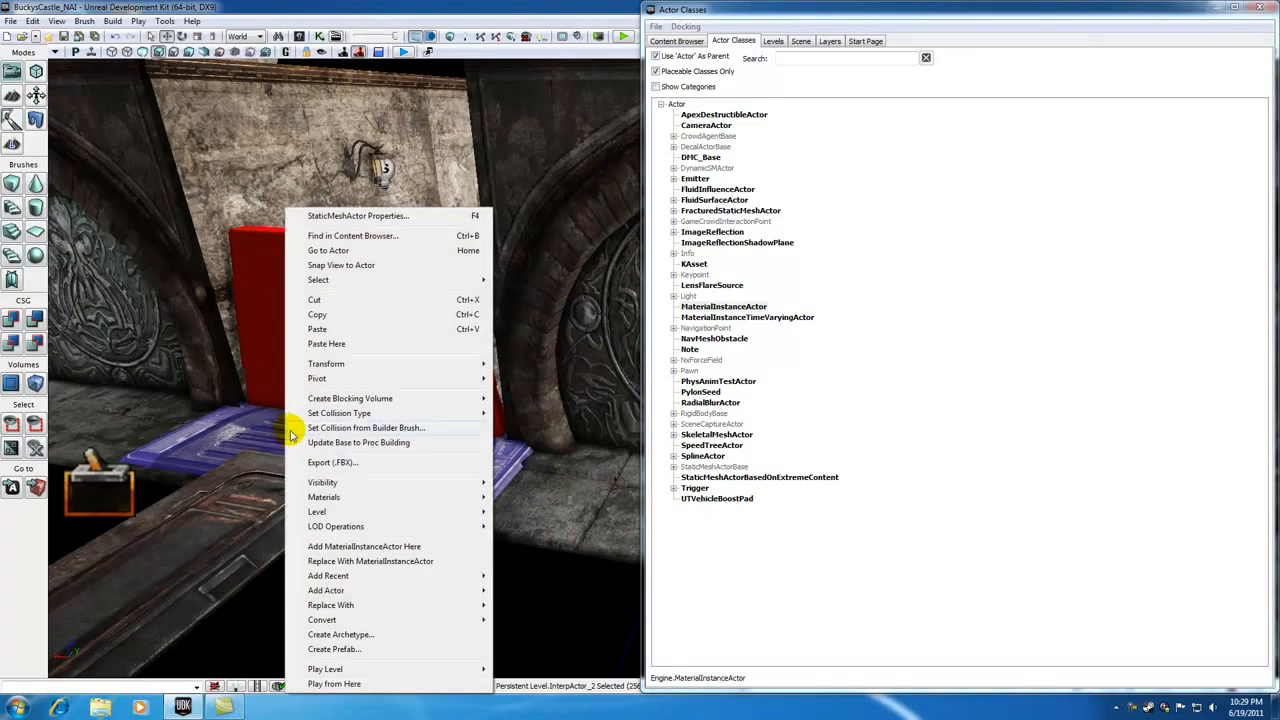
left_click(347, 551)
left_click_drag(276, 378, 266, 301)
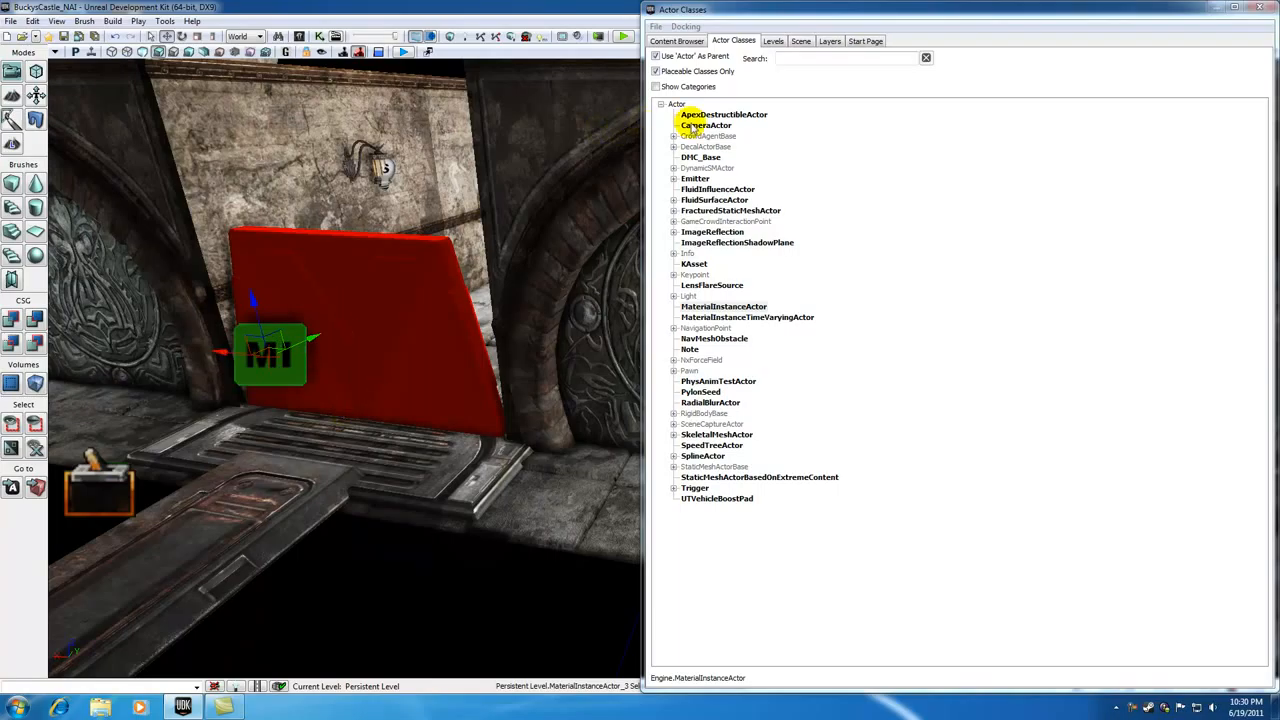
Step: Set the MaterialInstanceActor's Mat Inst property to the BBQ_INST material instance from the content browser
left_click(684, 40)
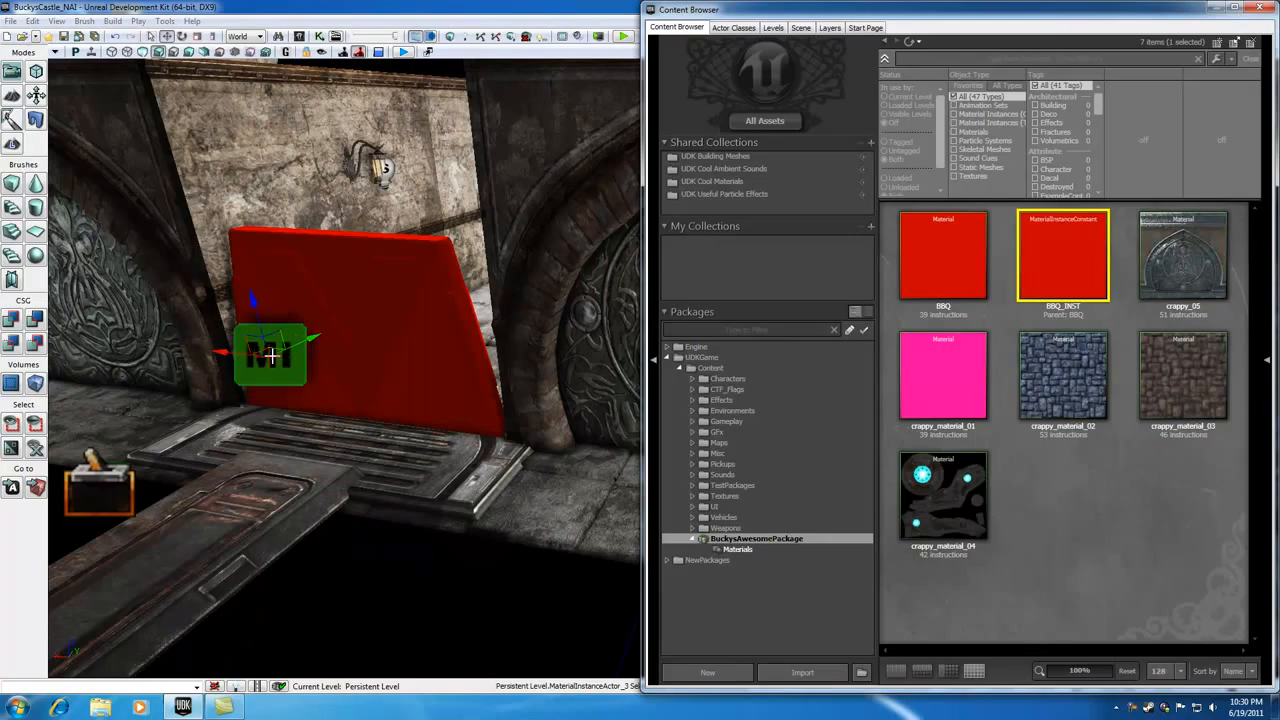
left_click(335, 283)
left_click(301, 190)
left_click(241, 497)
left_click(273, 352)
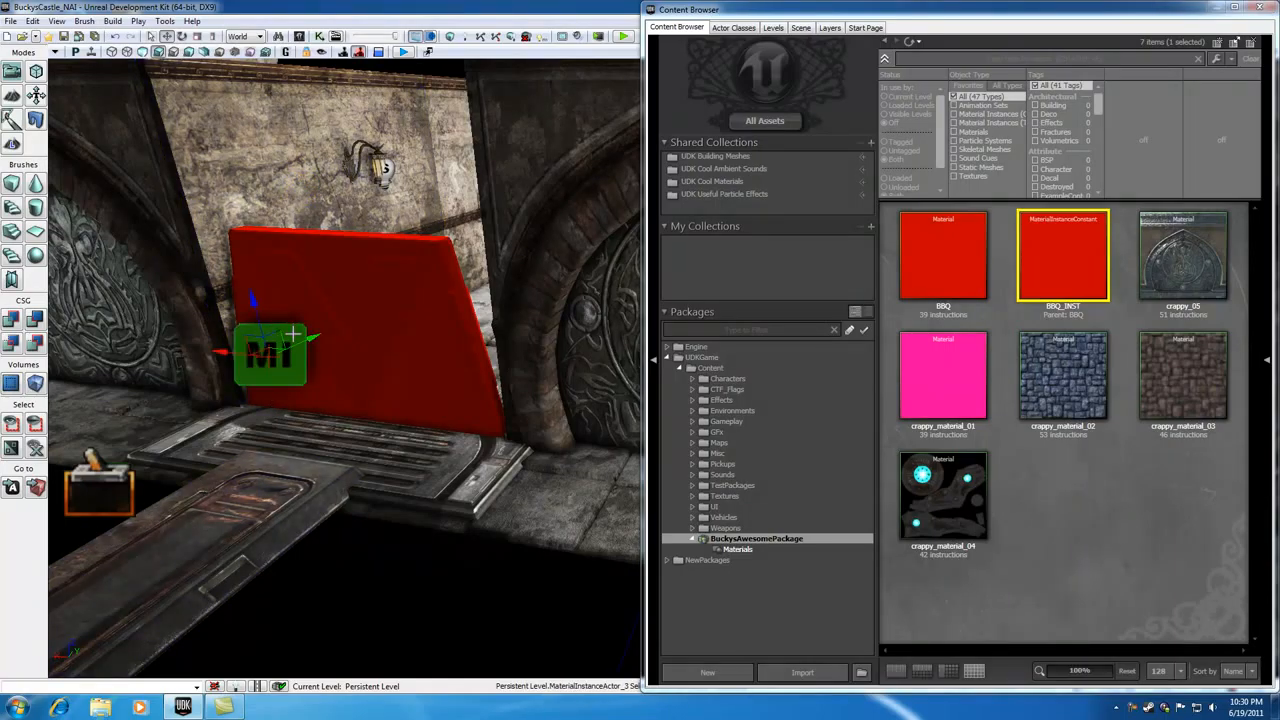
double_click(292, 334)
left_click(348, 66)
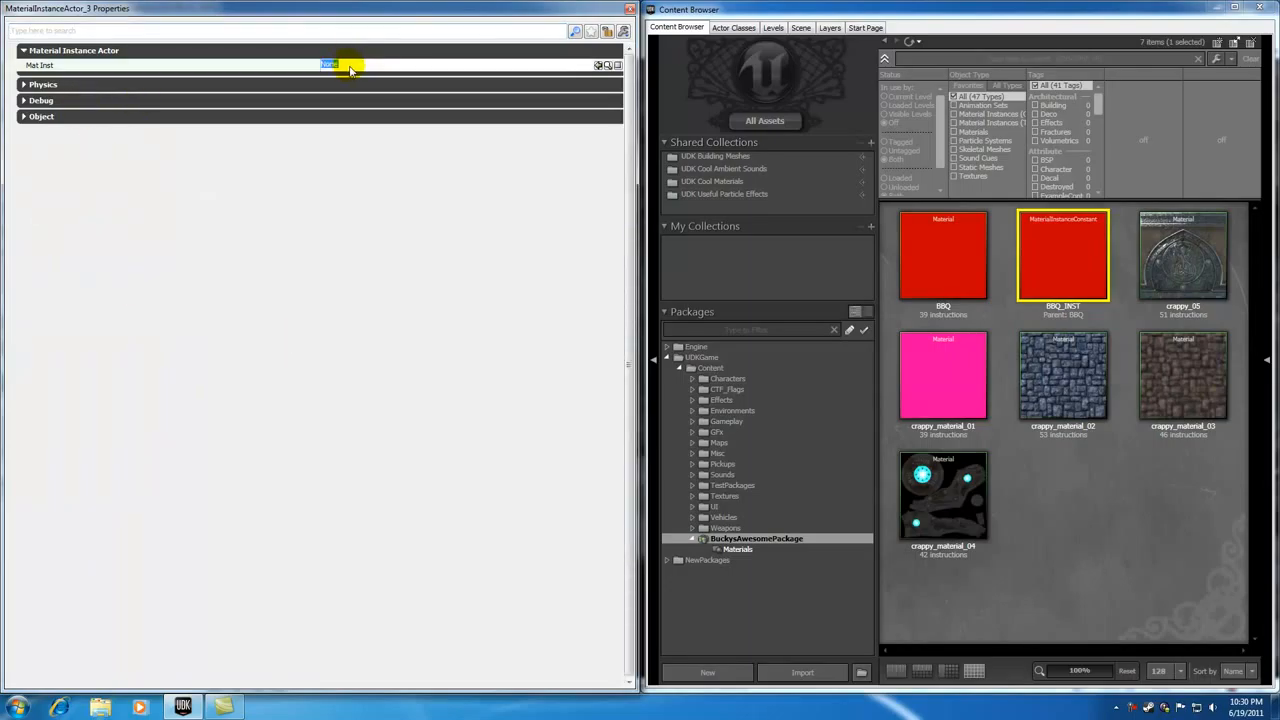
left_click(1060, 254)
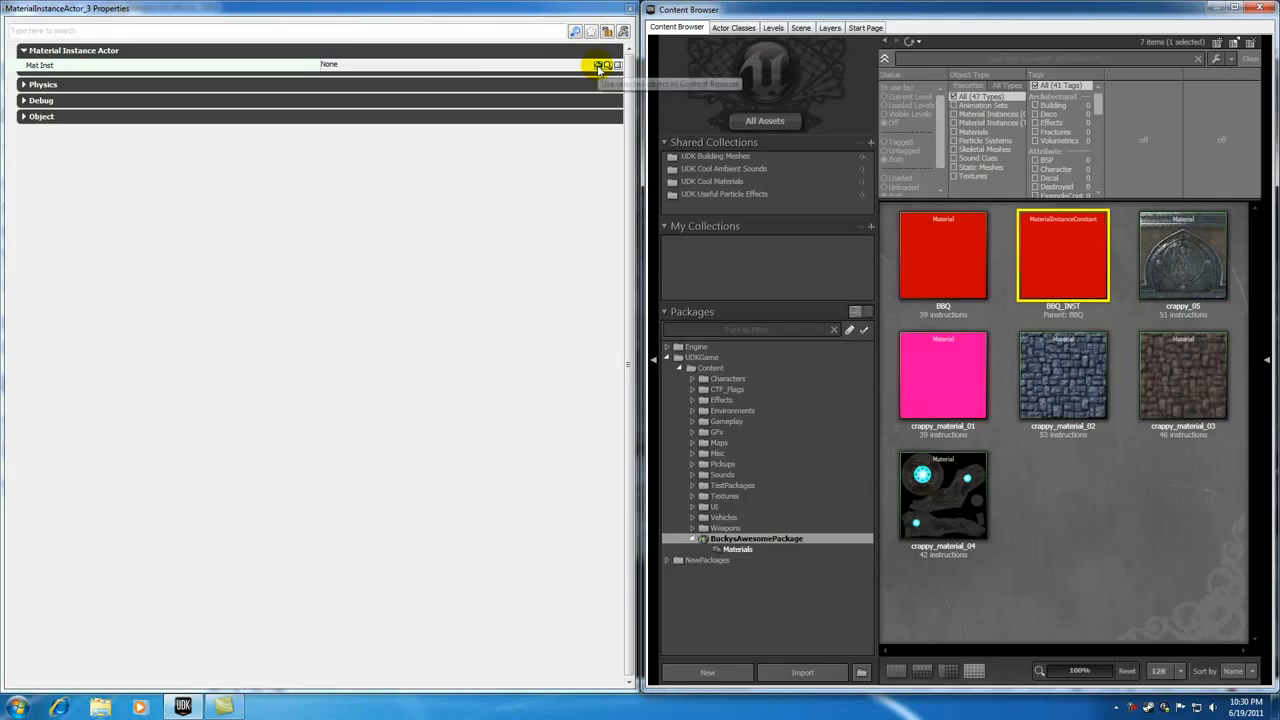
left_click(598, 66)
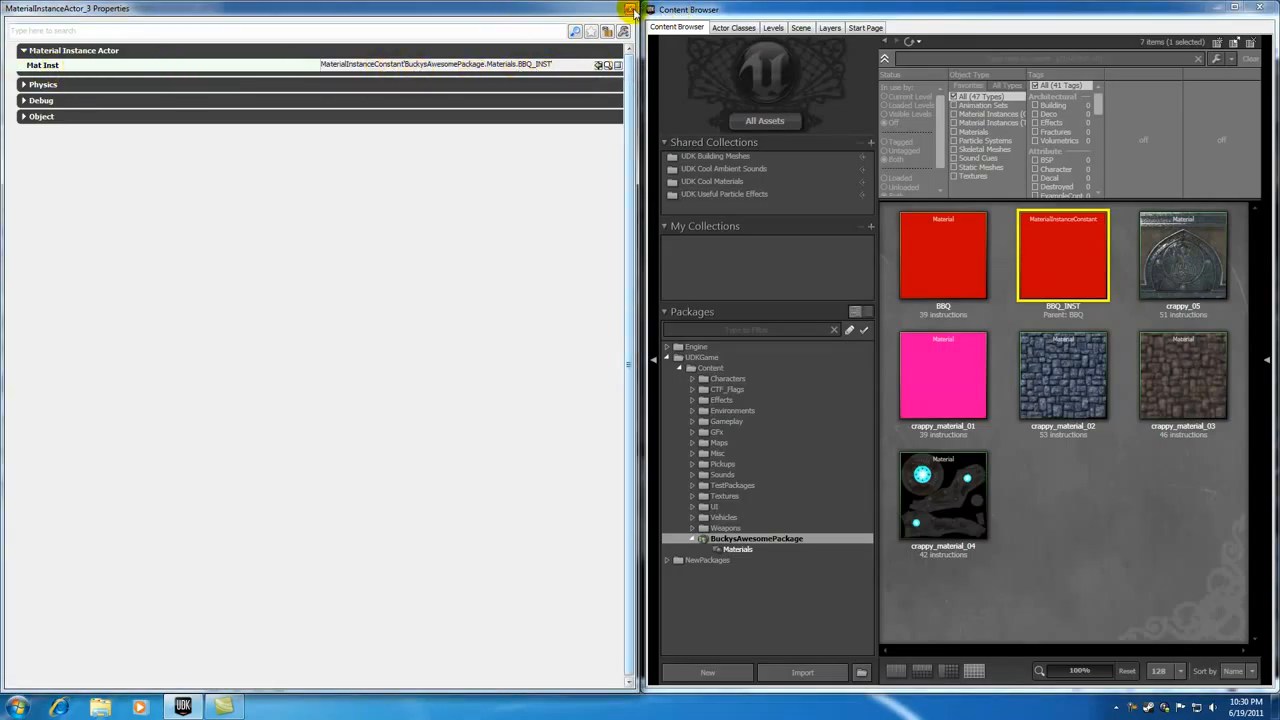
left_click(631, 10)
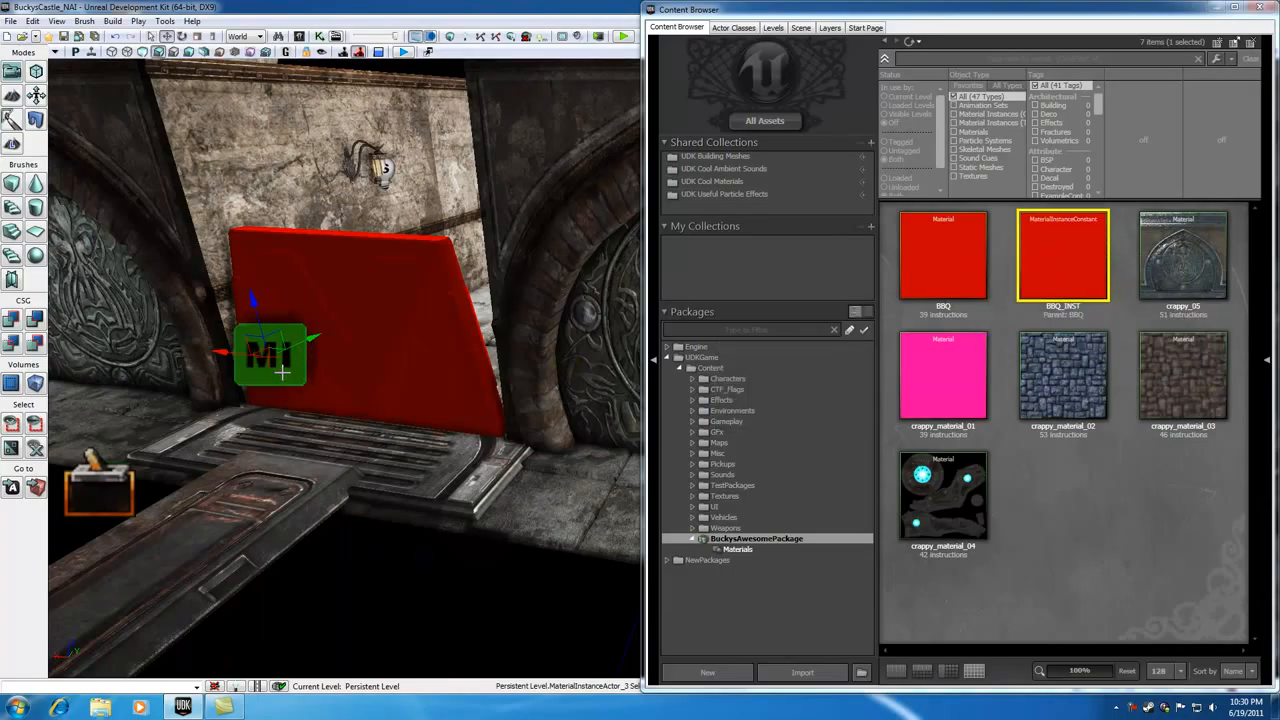
Step: With the MaterialInstanceActor selected, add a new Matinee in Kismet and position it beside the trigger touch event
left_click(1265, 10)
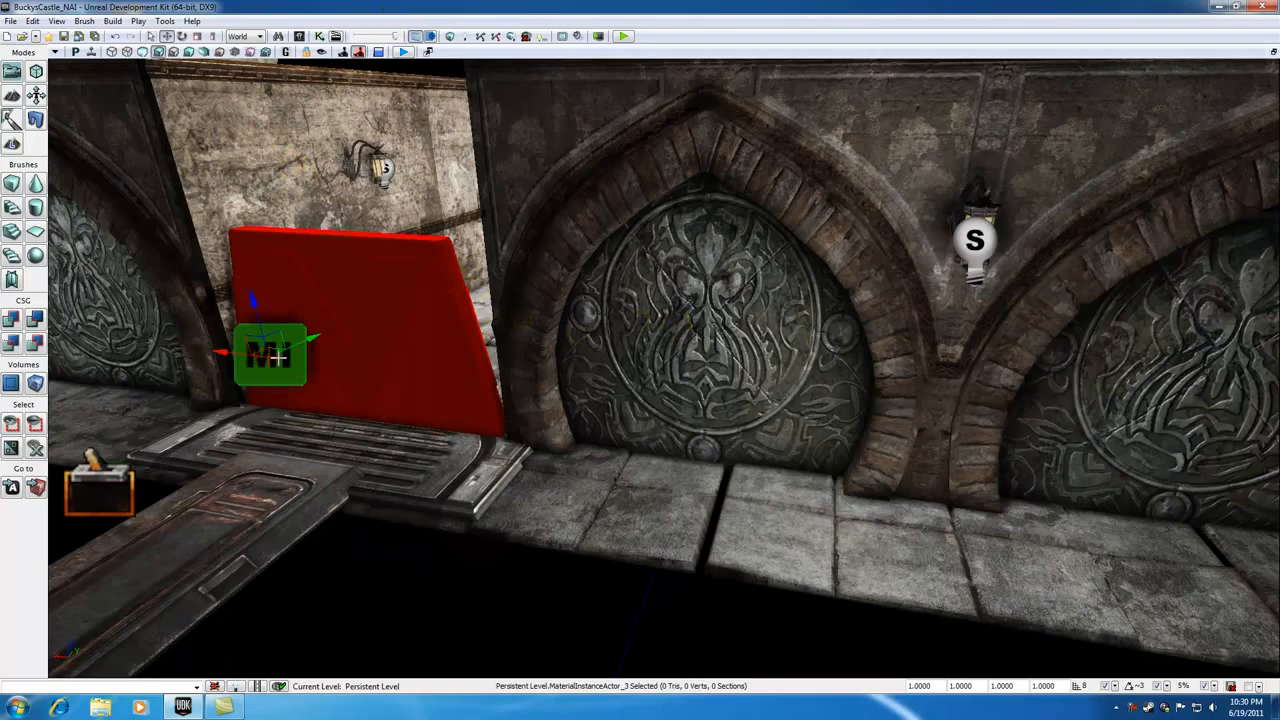
left_click(328, 301)
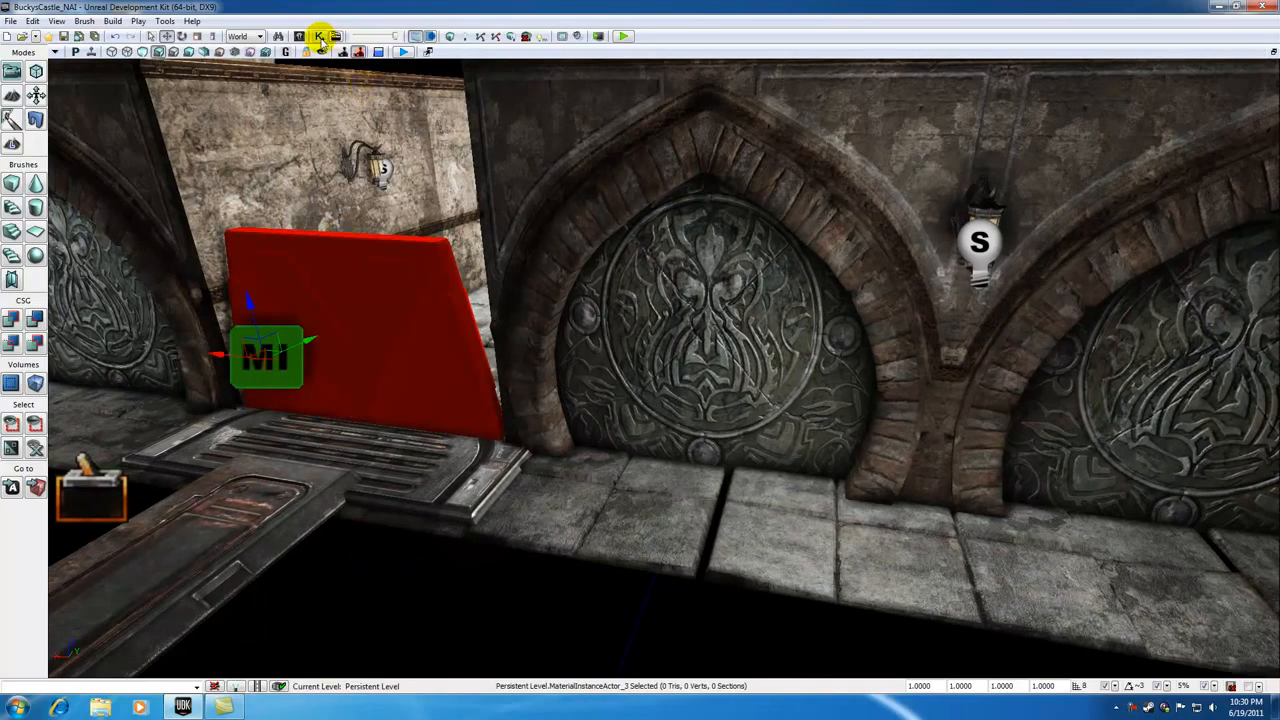
left_click(319, 36)
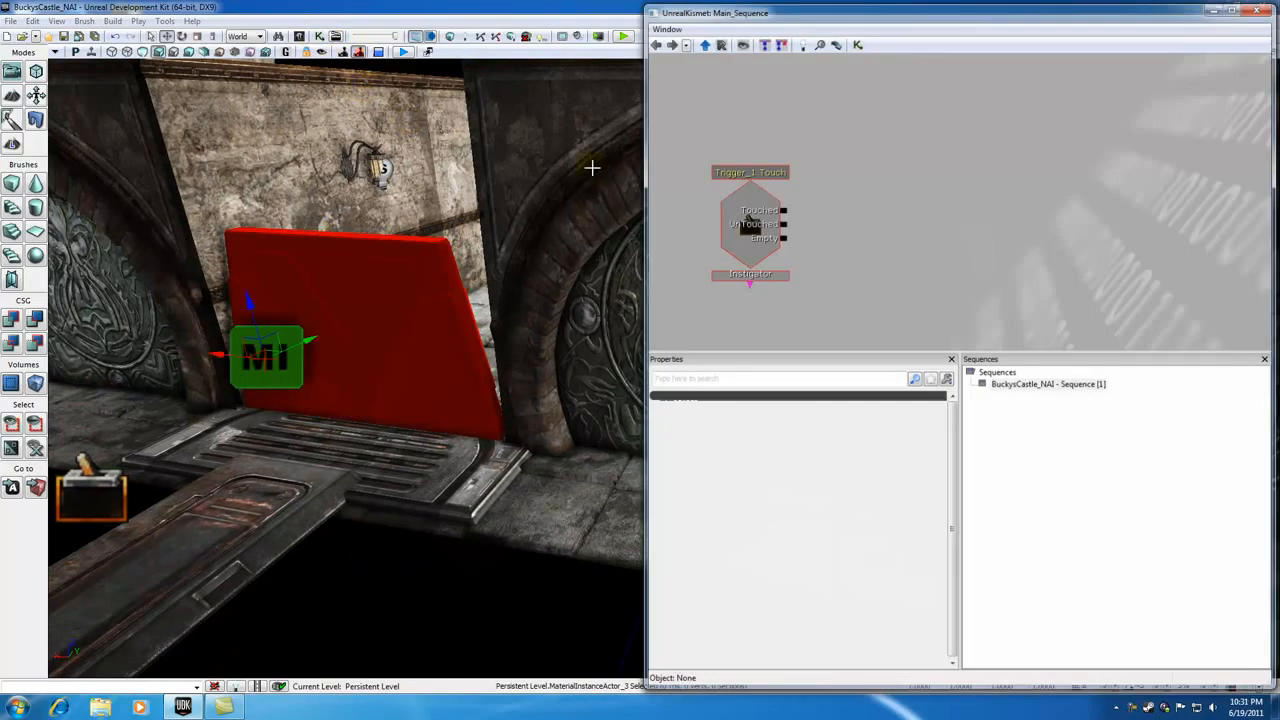
right_click(870, 156)
left_click(935, 175)
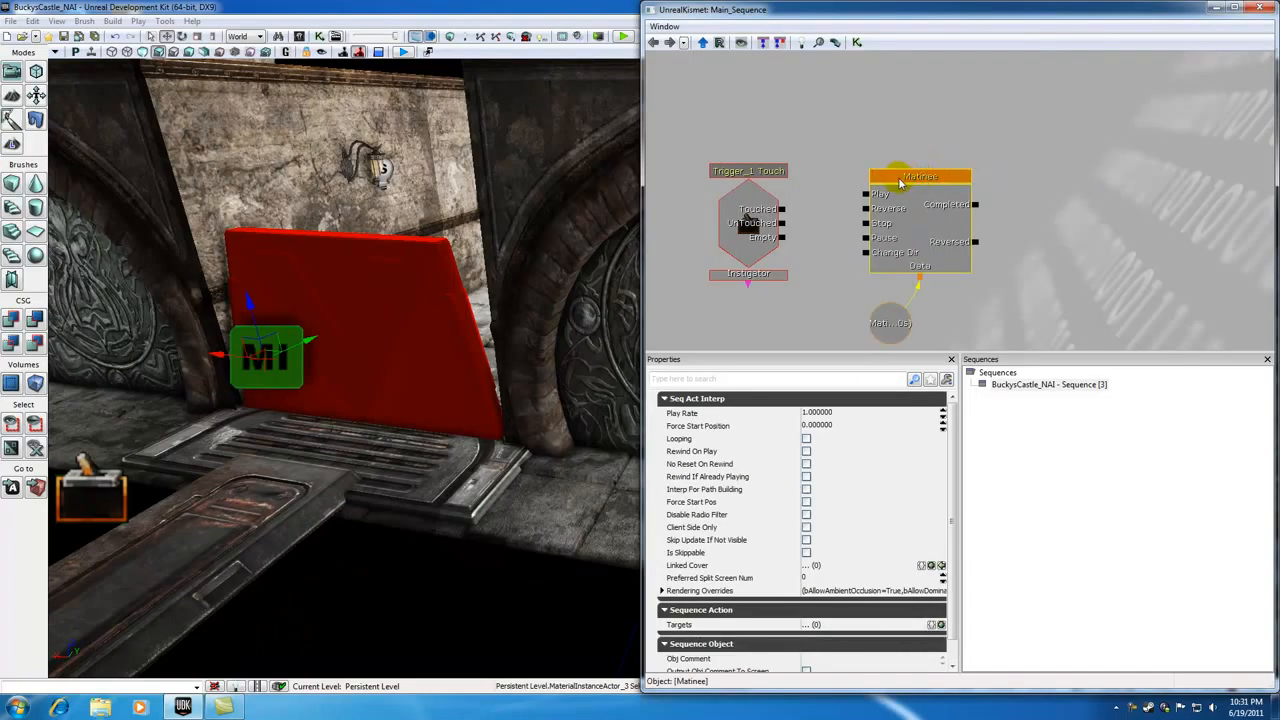
left_click_drag(864, 135, 986, 340, "ctrl+alt")
left_click_drag(913, 176, 924, 141, "ctrl")
Step: Open the Matinee editor and add a new empty group named DoorMaterial
left_click(866, 106)
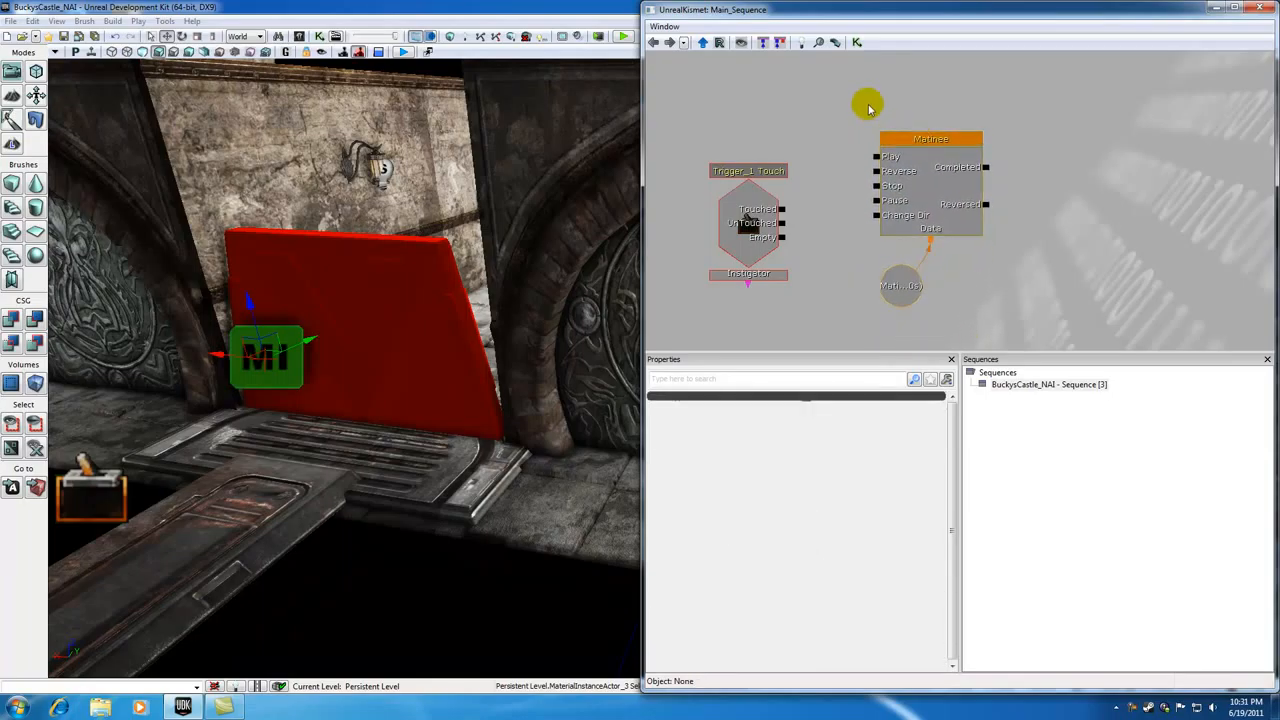
left_click(900, 147)
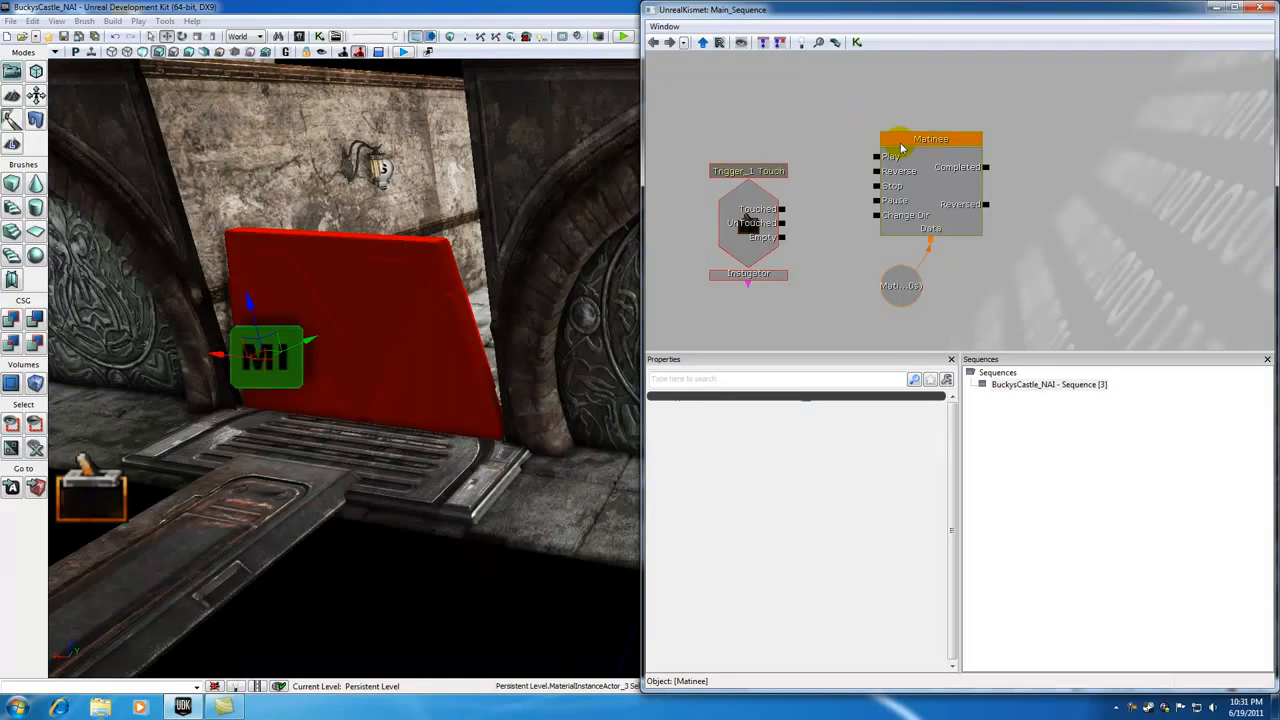
double_click(900, 147)
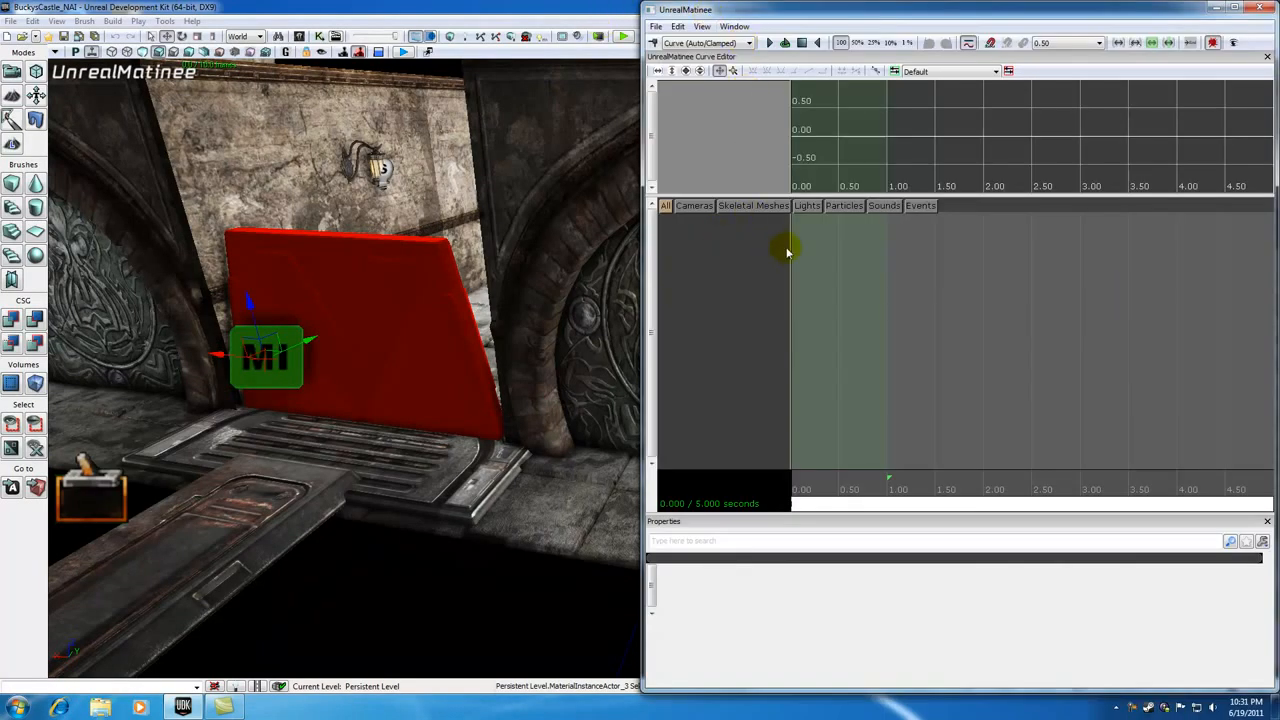
right_click(688, 244)
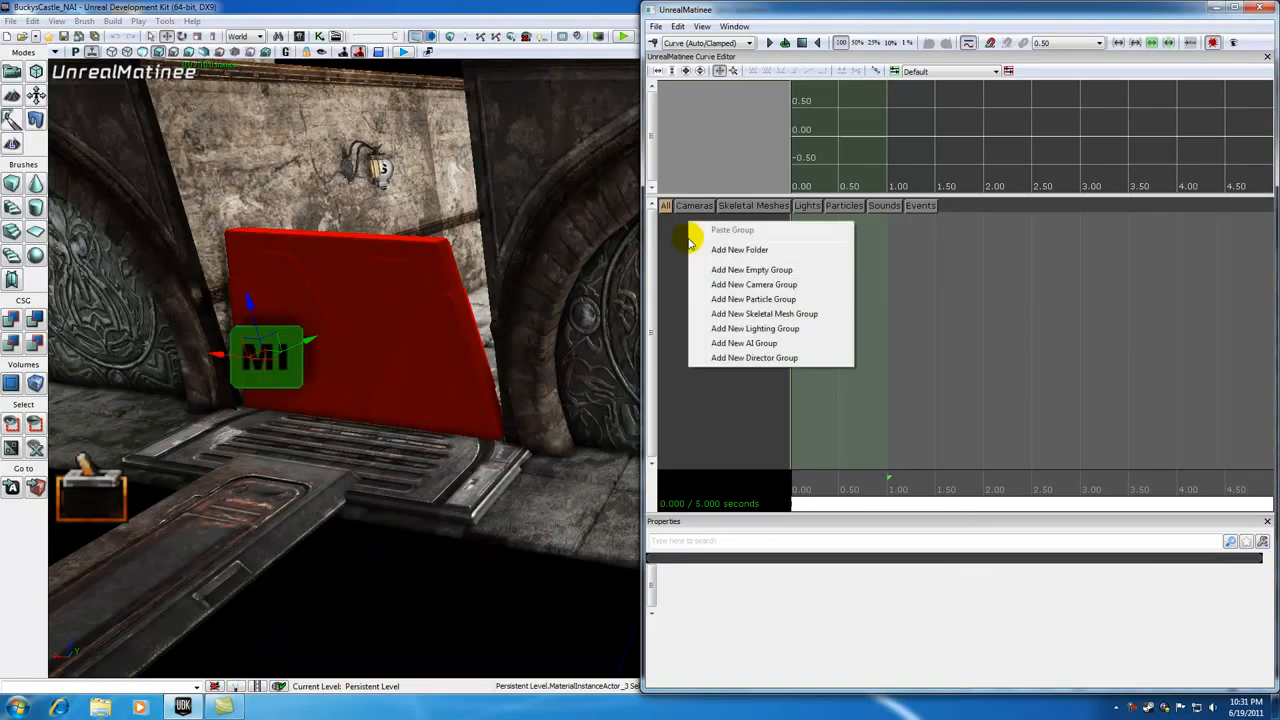
left_click(748, 270)
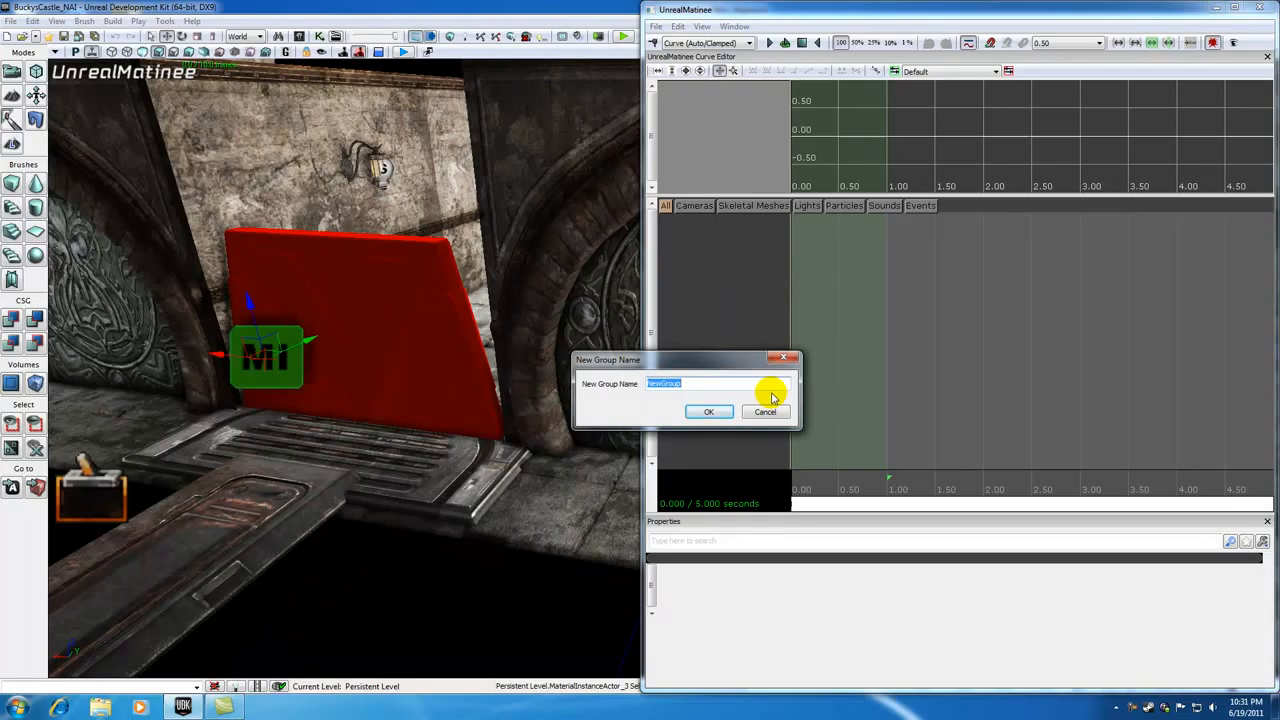
type("DoorMaterial")
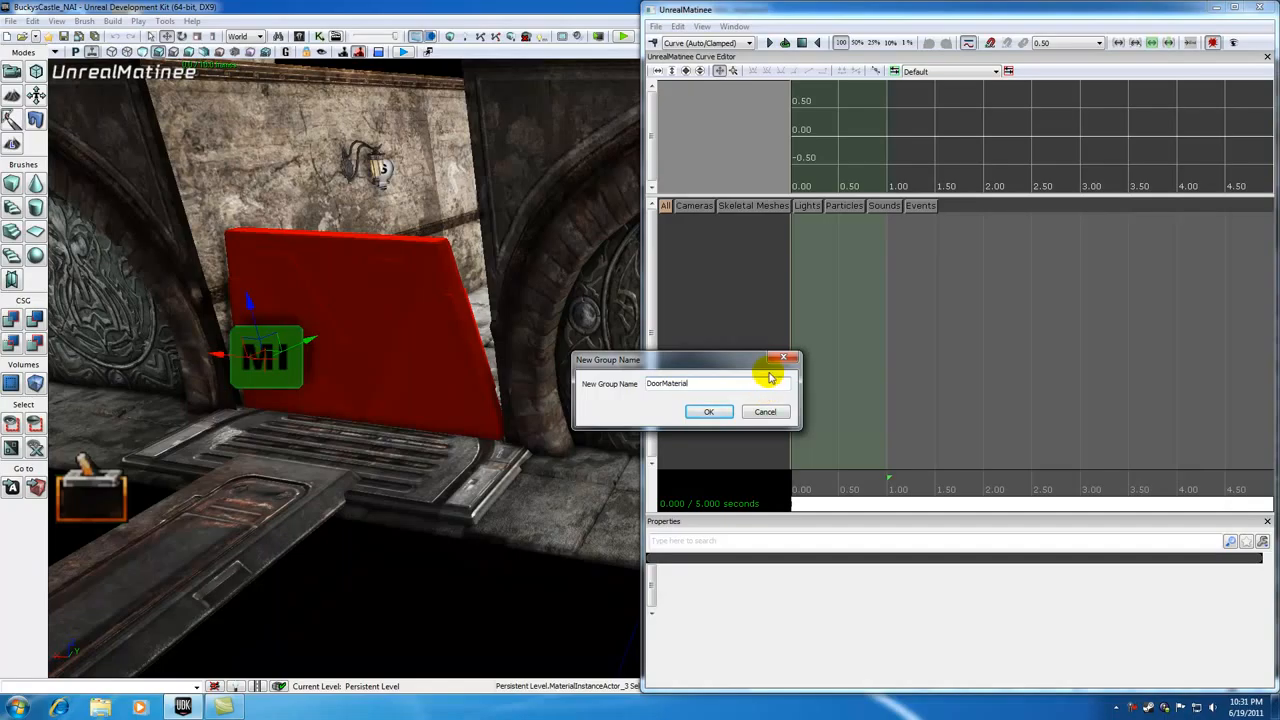
left_click(710, 413)
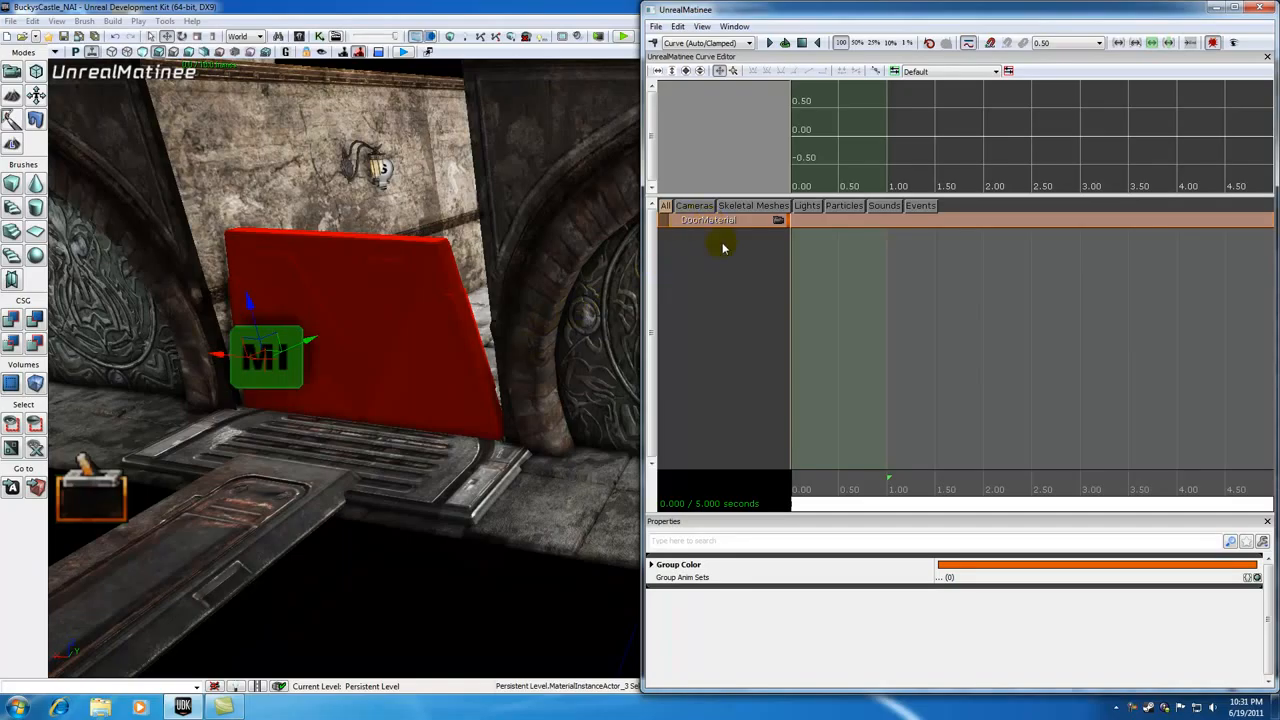
Step: Add a Vector Material Param Track to the DoorMaterial group and show it in the curve editor
right_click(712, 219)
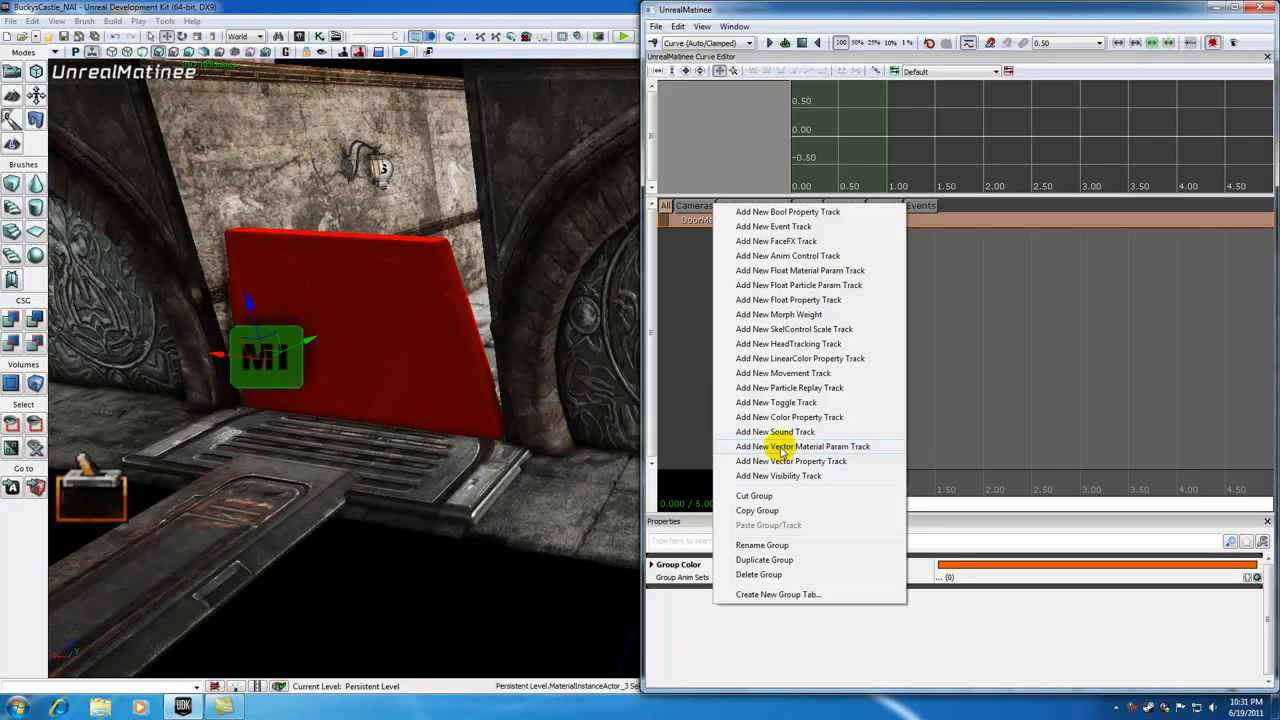
left_click(785, 447)
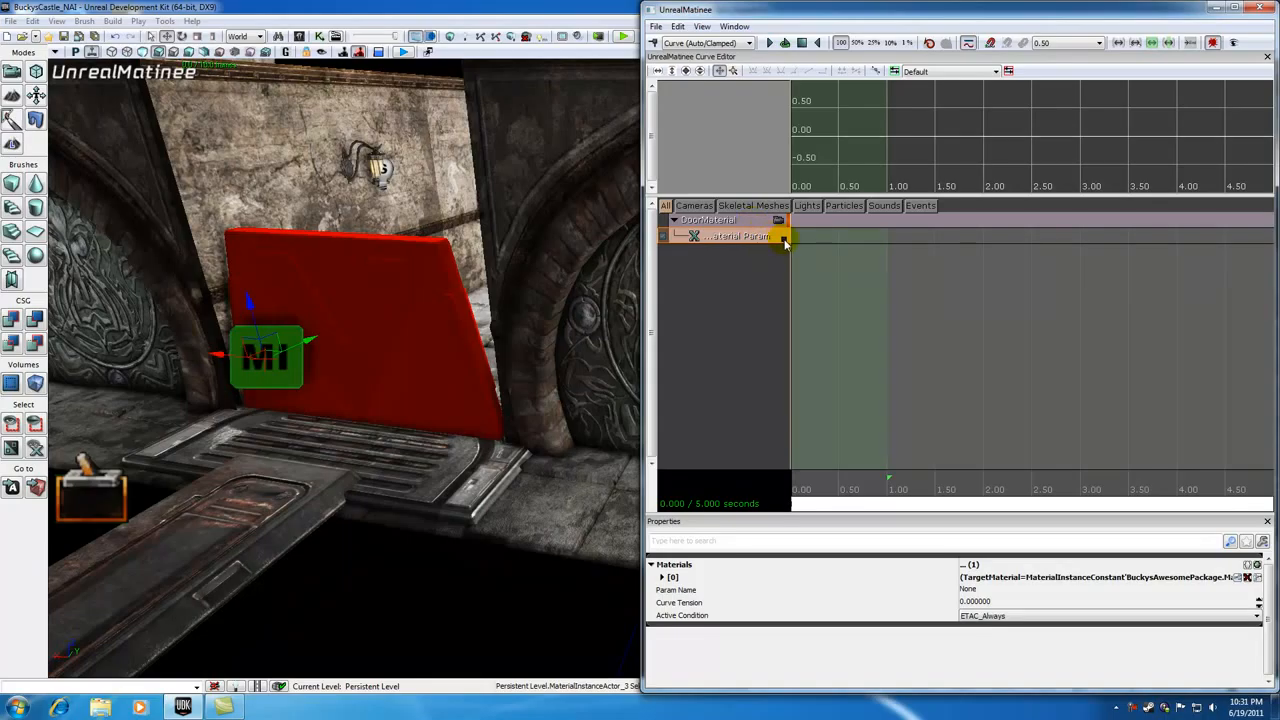
left_click(785, 238)
scroll(888, 318, "down", 4)
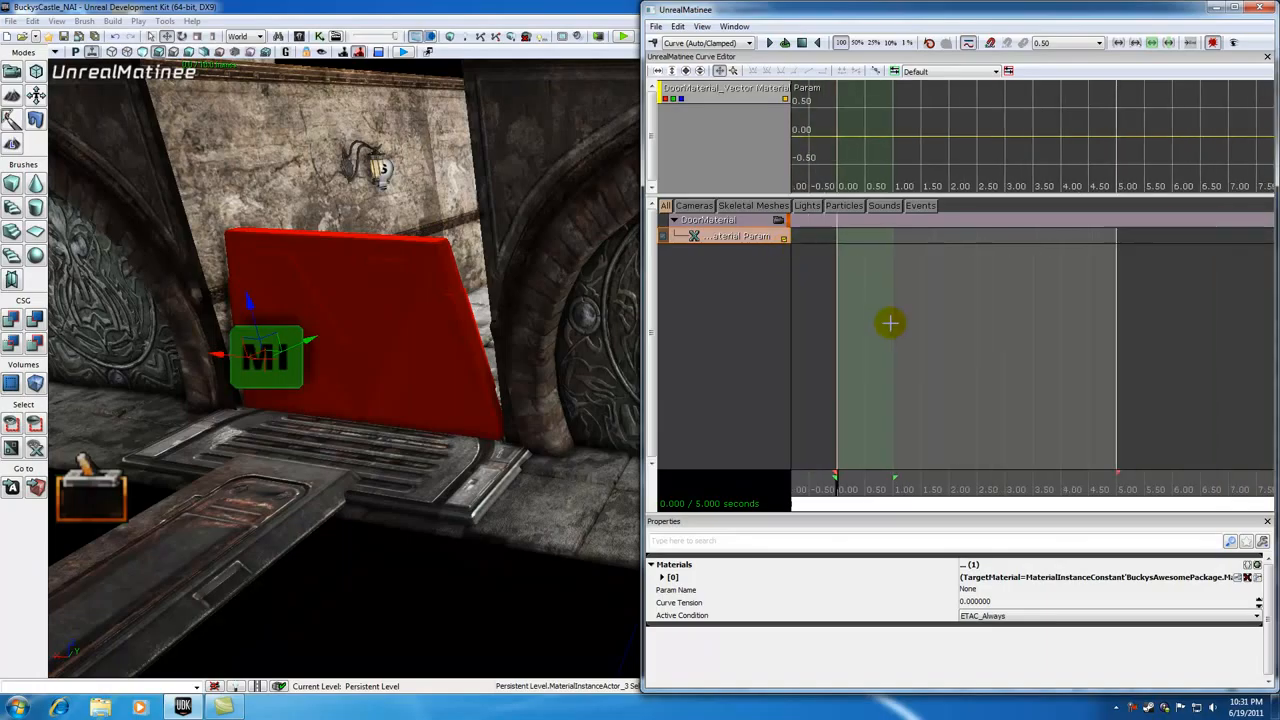
Step: Collapse the loop section to the start and add a key at 0 seconds on the vector material parameter track
left_click_drag(893, 477, 805, 480)
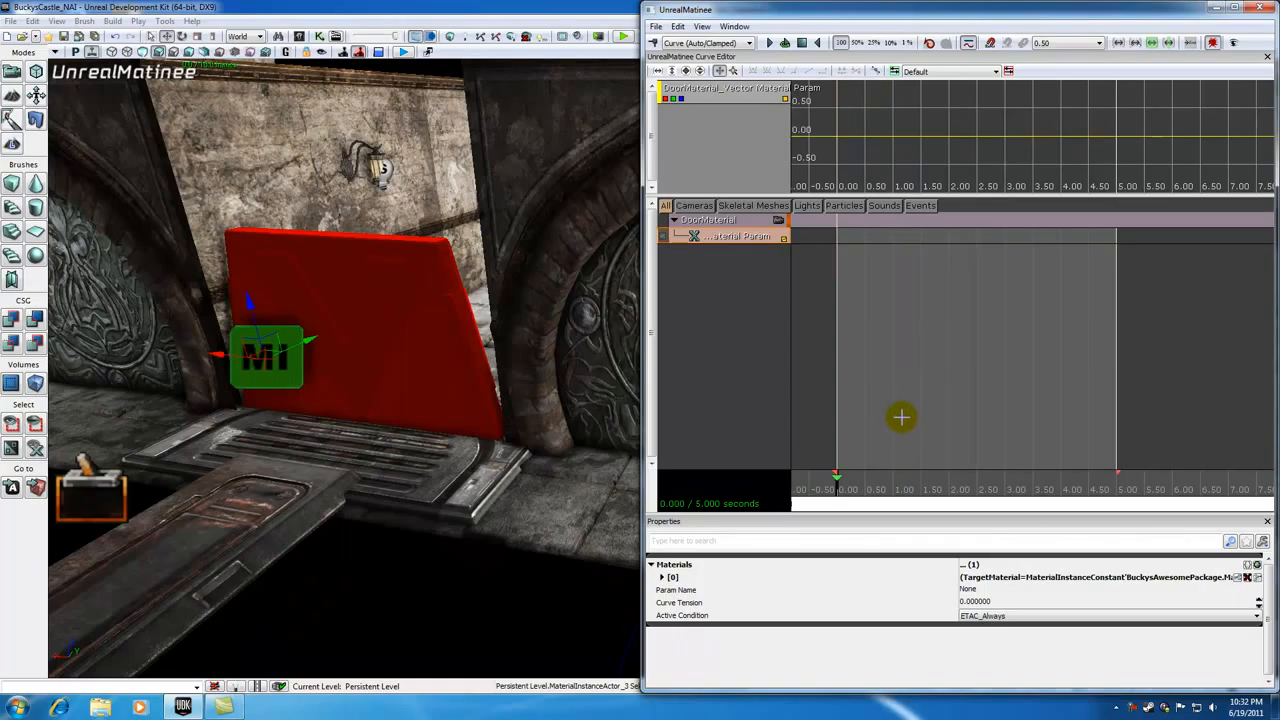
left_click(850, 488)
left_click_drag(857, 489, 808, 480)
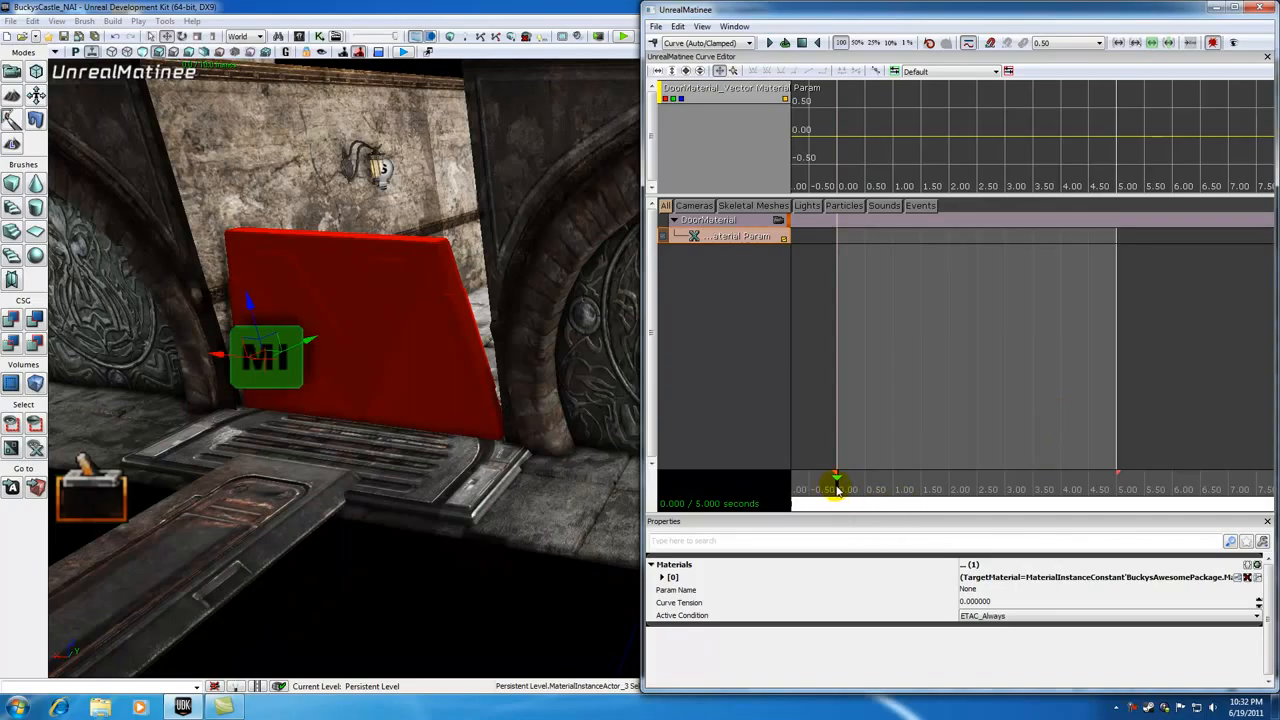
key("Return")
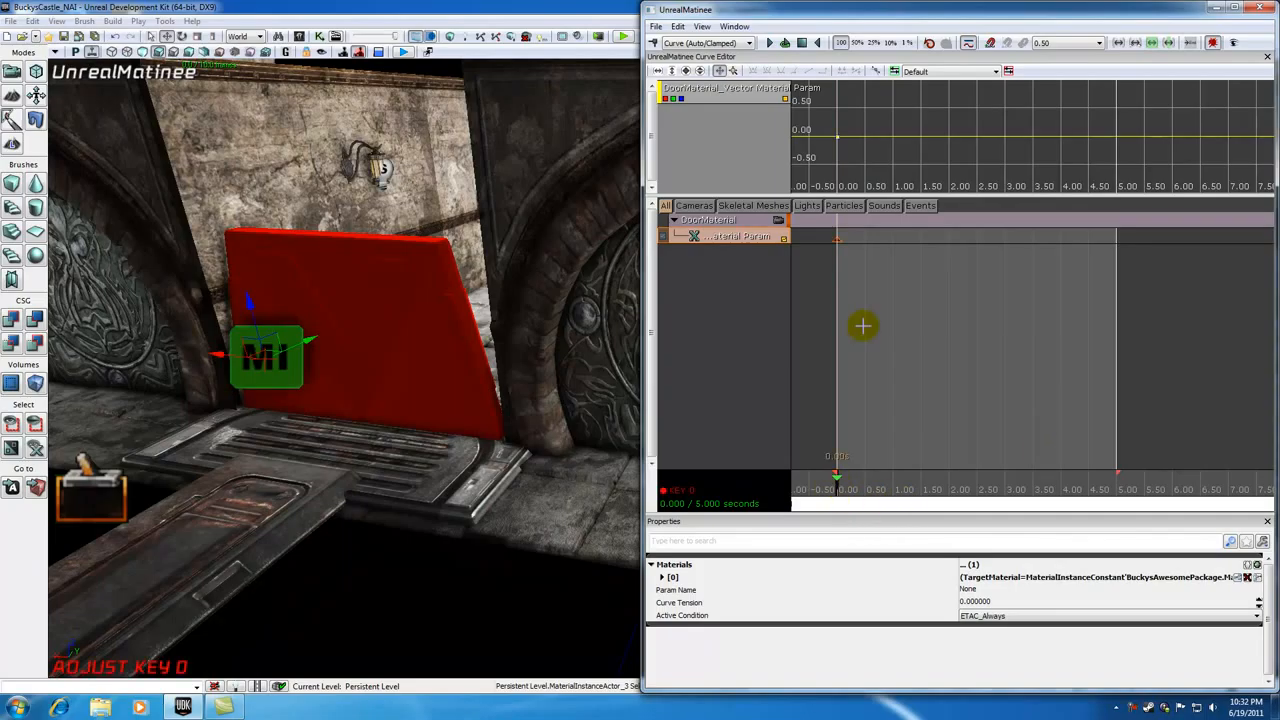
Step: Add a second key at 5.00 seconds on the vector material parameter track
left_click_drag(838, 487, 1124, 490)
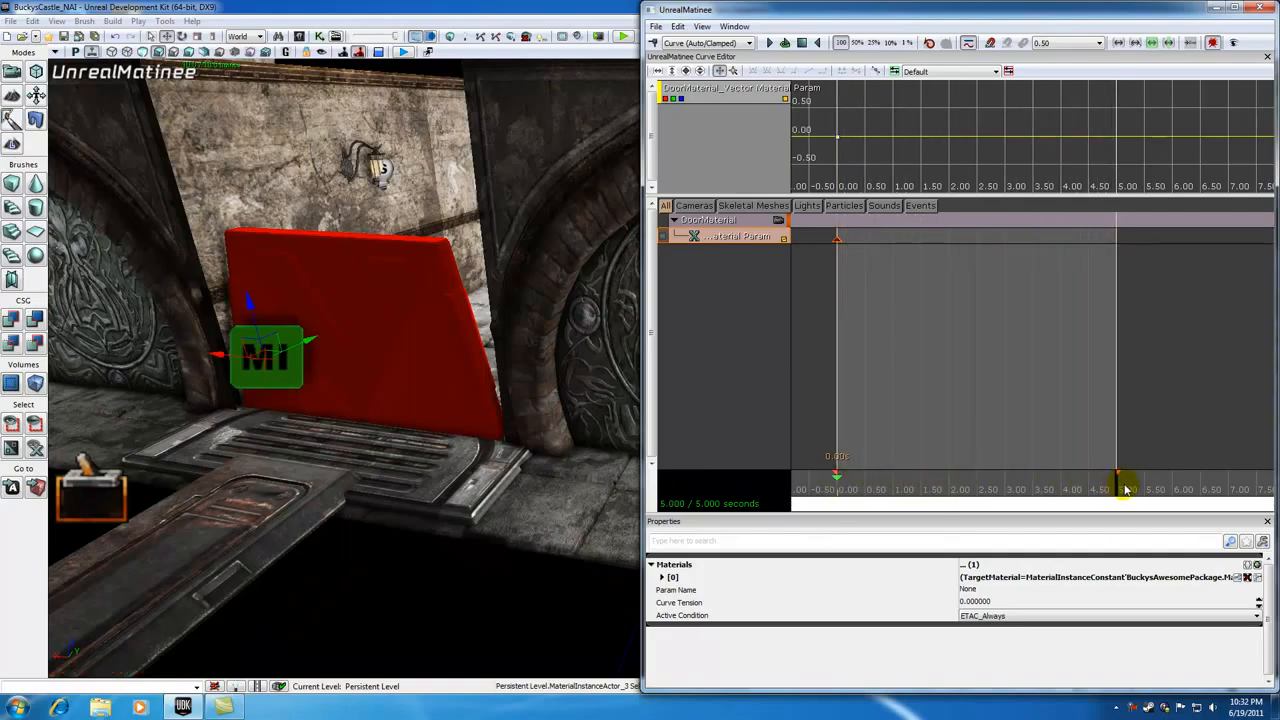
left_click(1116, 487)
key("Return")
left_click_drag(1116, 487, 985, 478)
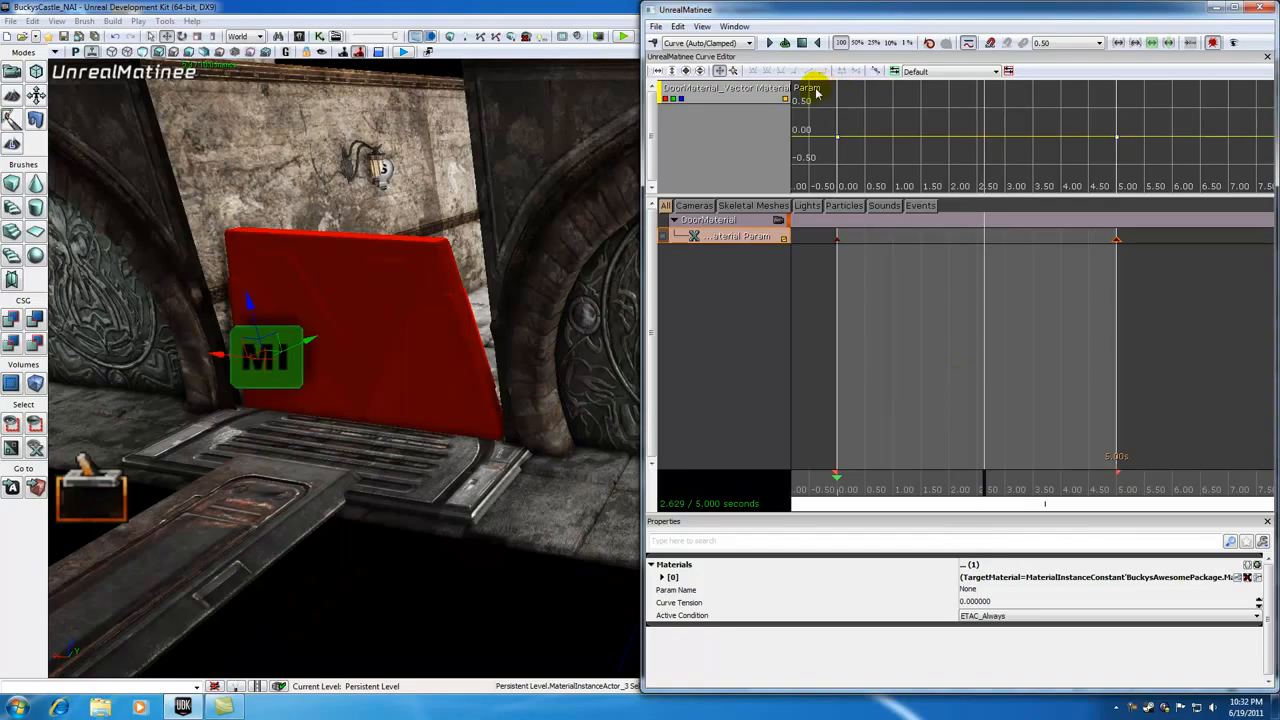
Step: Reposition the MaterialInstanceActor_3 variable node just below the Matinee node in Kismet
left_click_drag(952, 196, 957, 252)
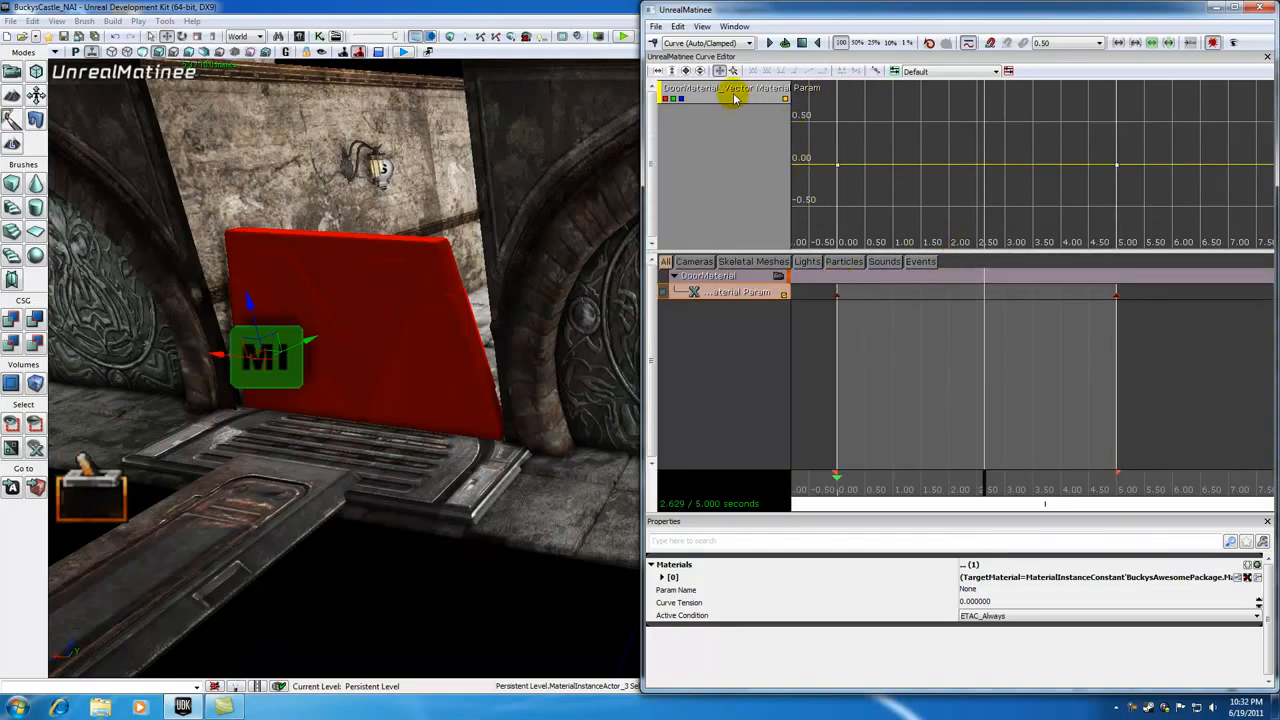
left_click(734, 277)
left_click(740, 292)
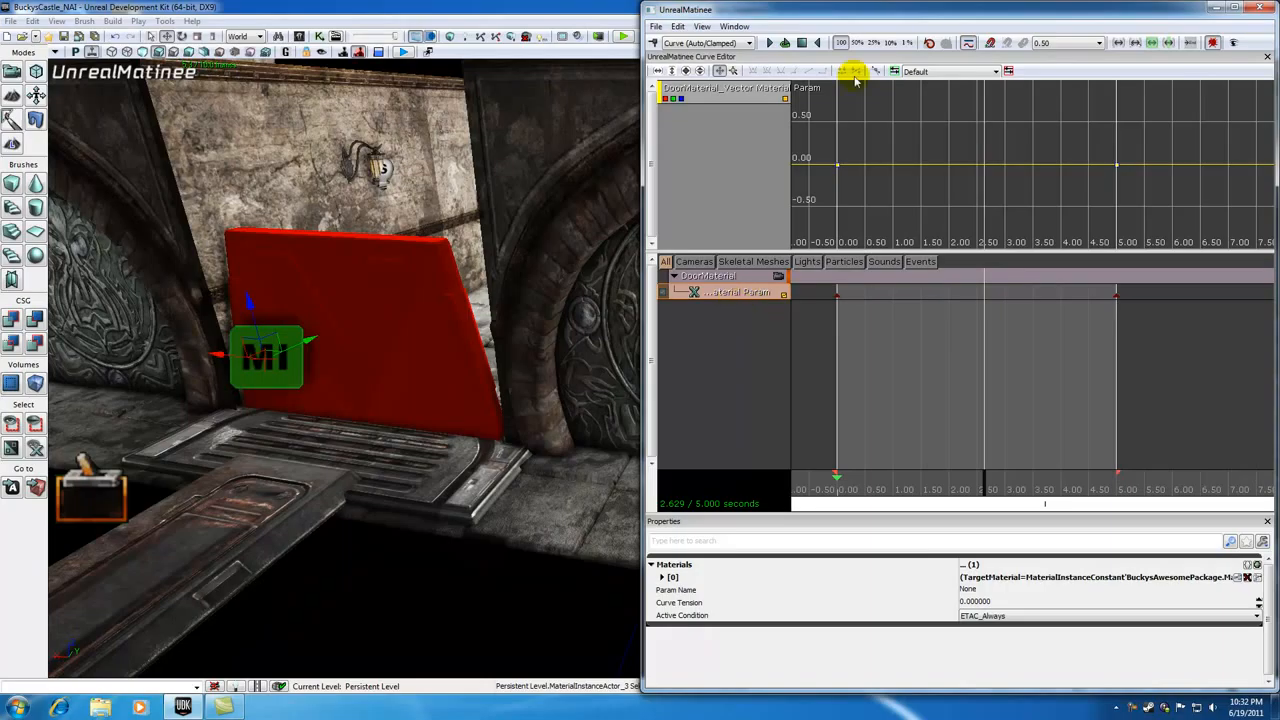
left_click_drag(900, 9, 3, 12)
left_click(966, 259)
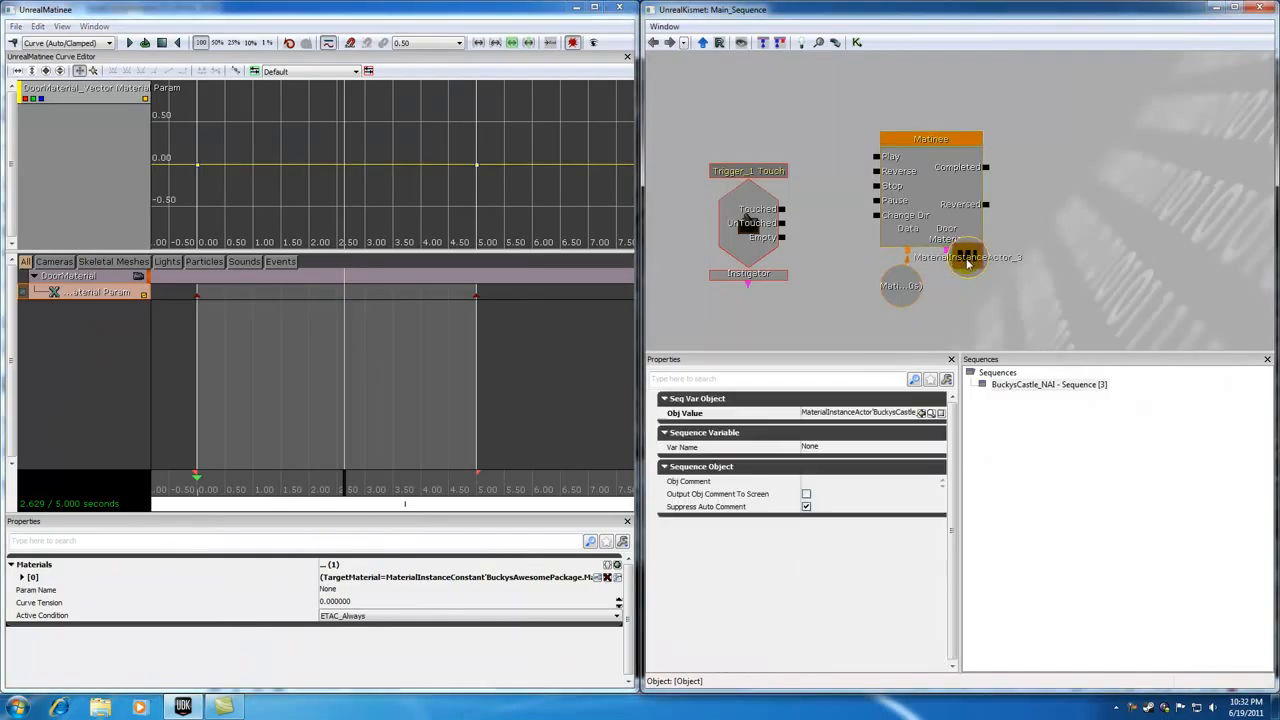
left_click_drag(972, 265, 985, 290)
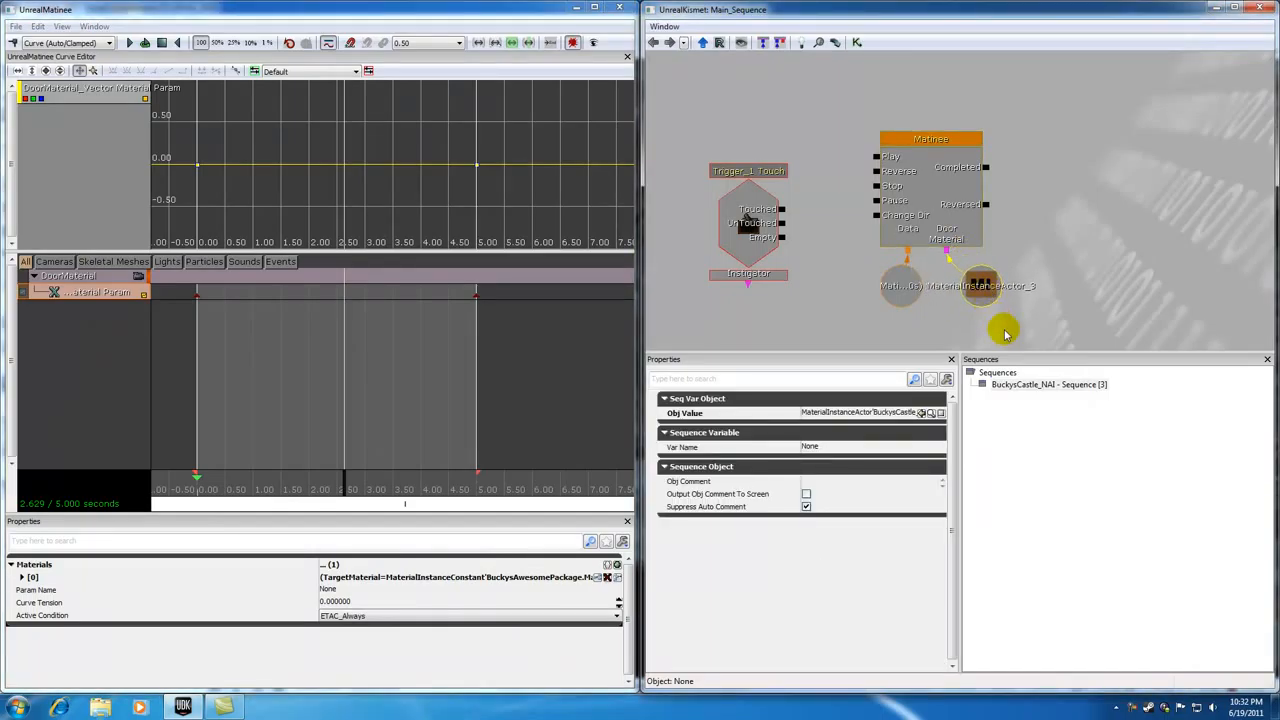
left_click_drag(509, 9, 1277, 180)
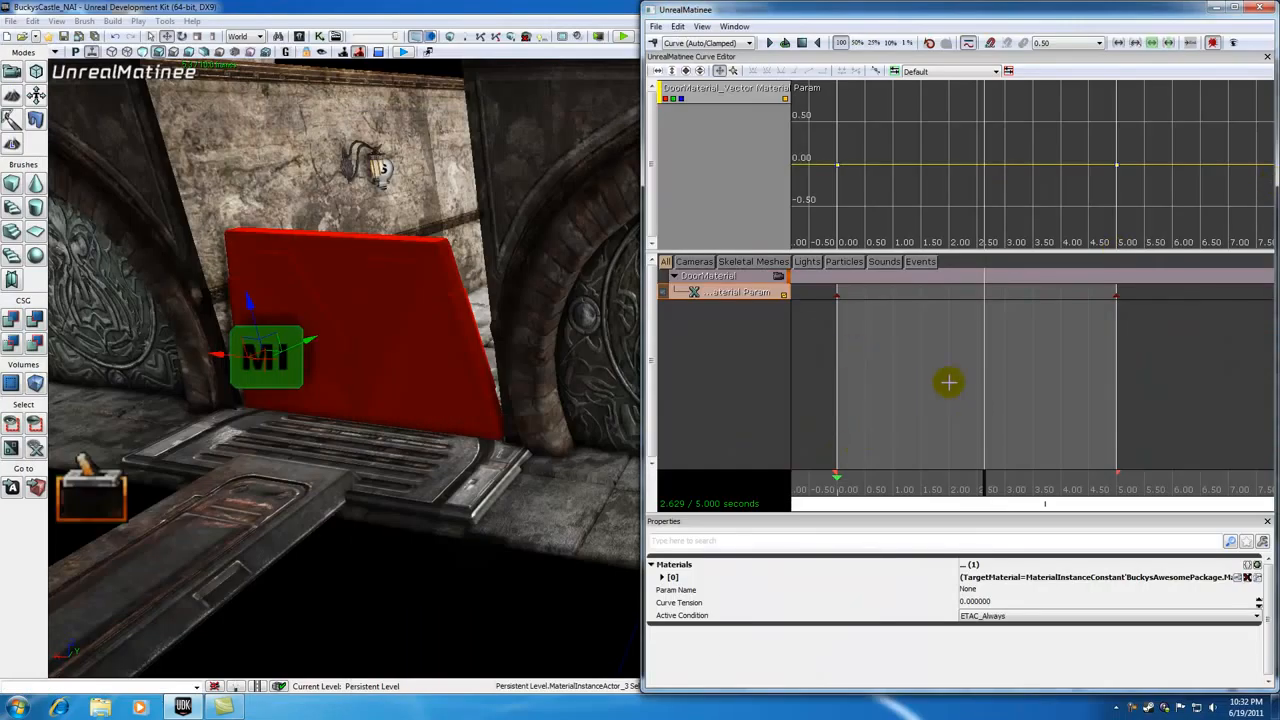
Step: Set the vector material parameter track's Param Name to DoorMainColor
left_click(972, 590)
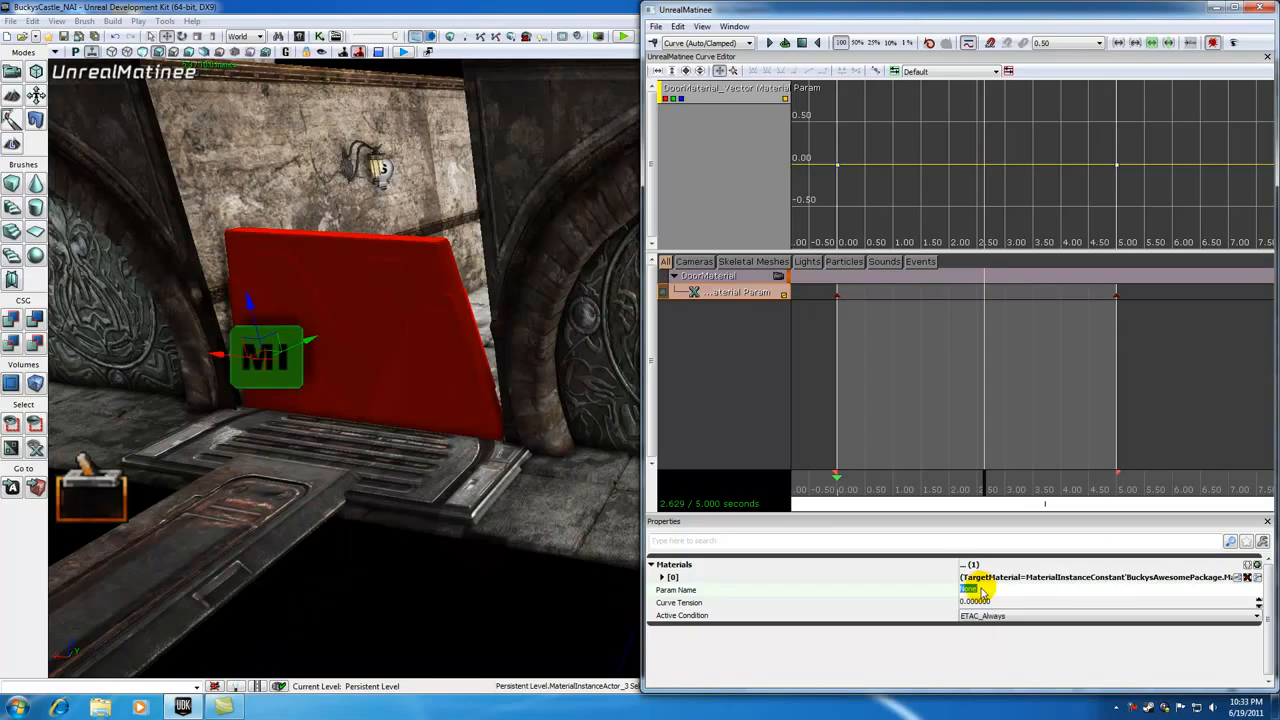
type("D")
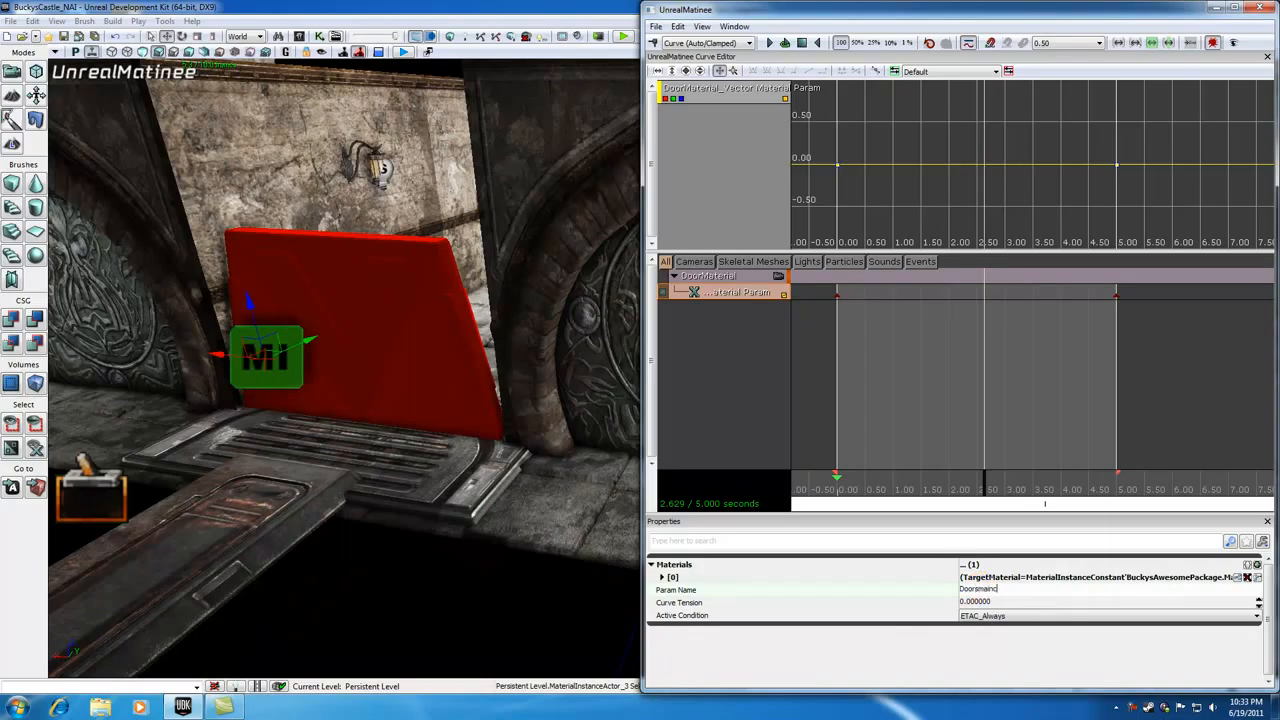
type("oorsMainColor")
left_click(1005, 602)
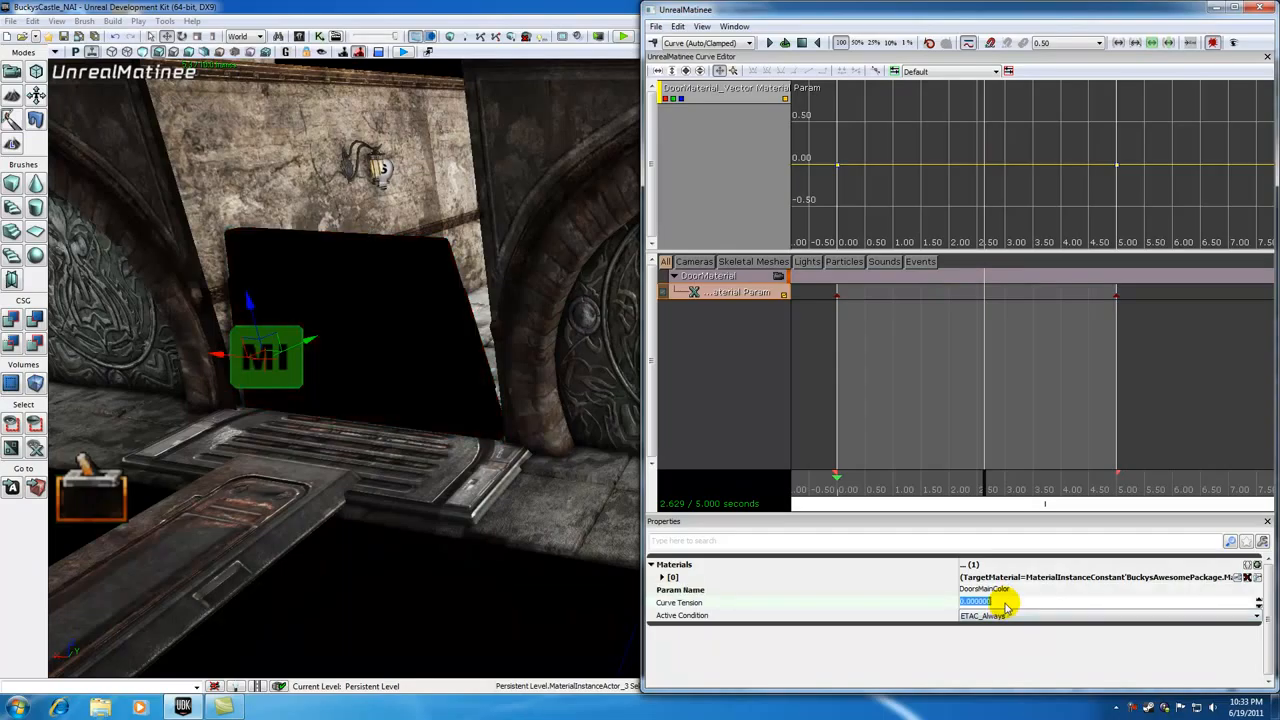
left_click(986, 589)
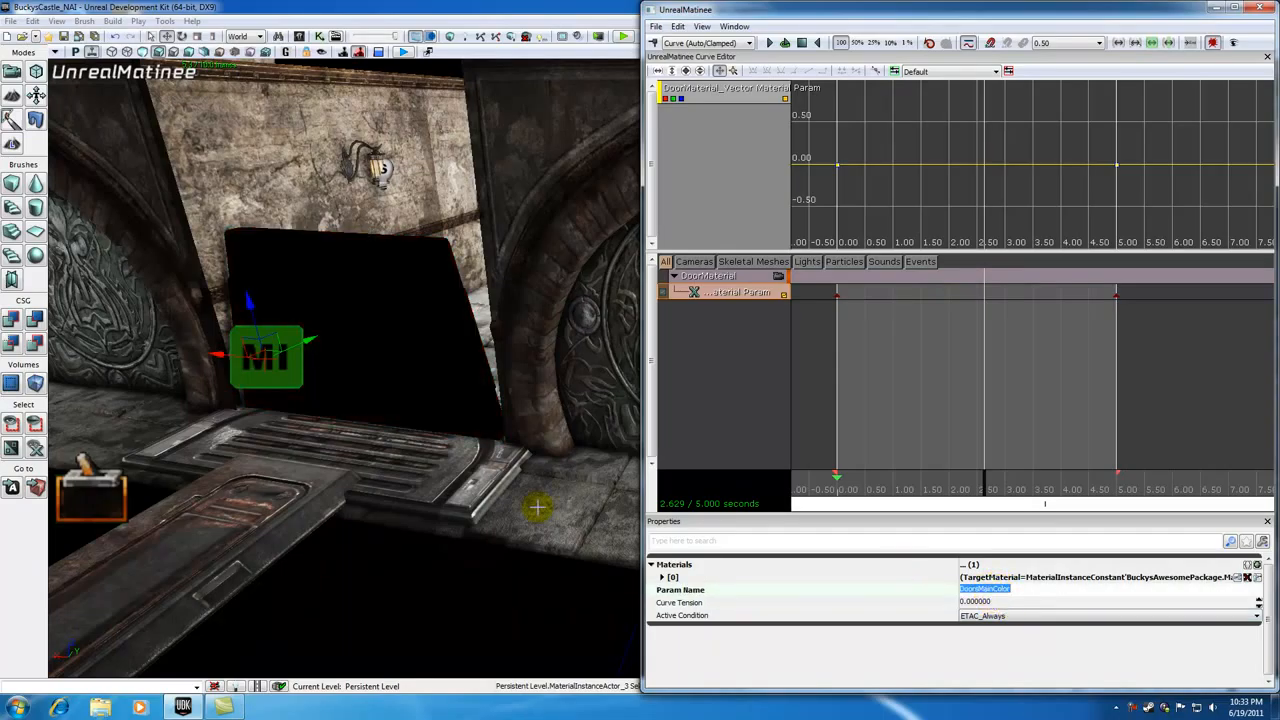
left_click(1003, 602)
left_click(1000, 589)
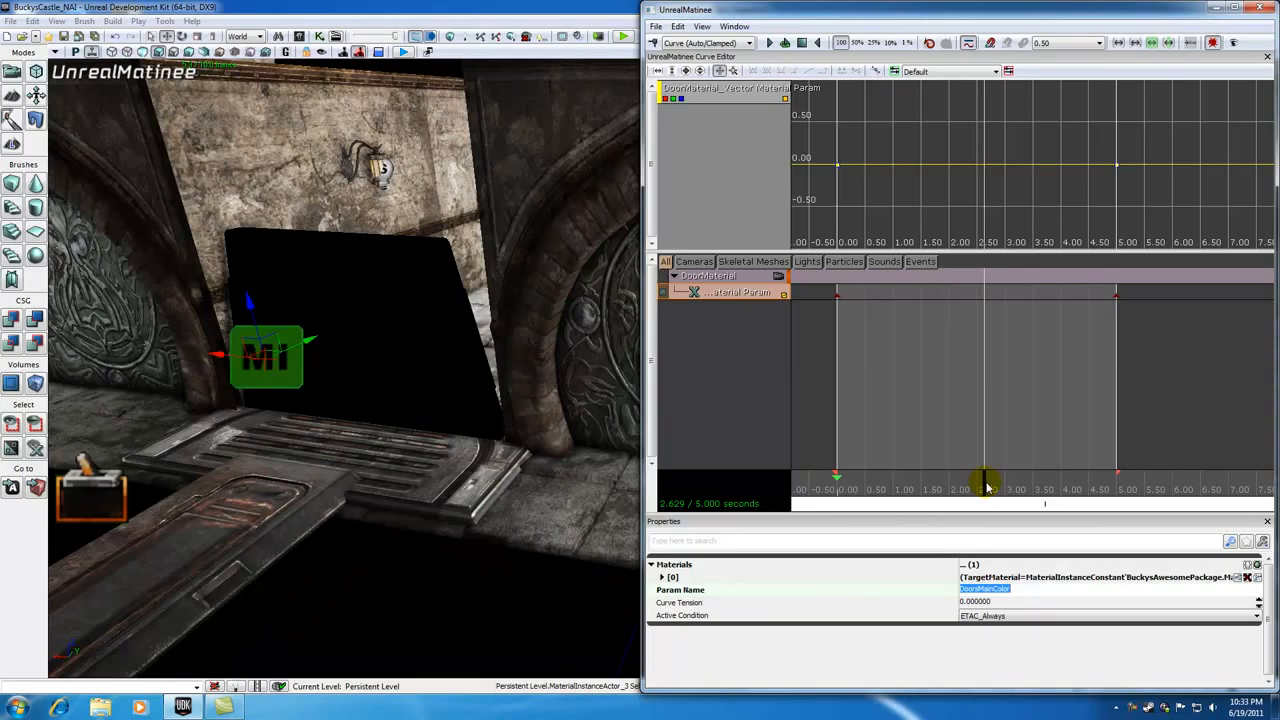
Step: Select the key at 0 seconds and set its red channel value to 1 in the curve editor
left_click_drag(985, 487, 832, 487)
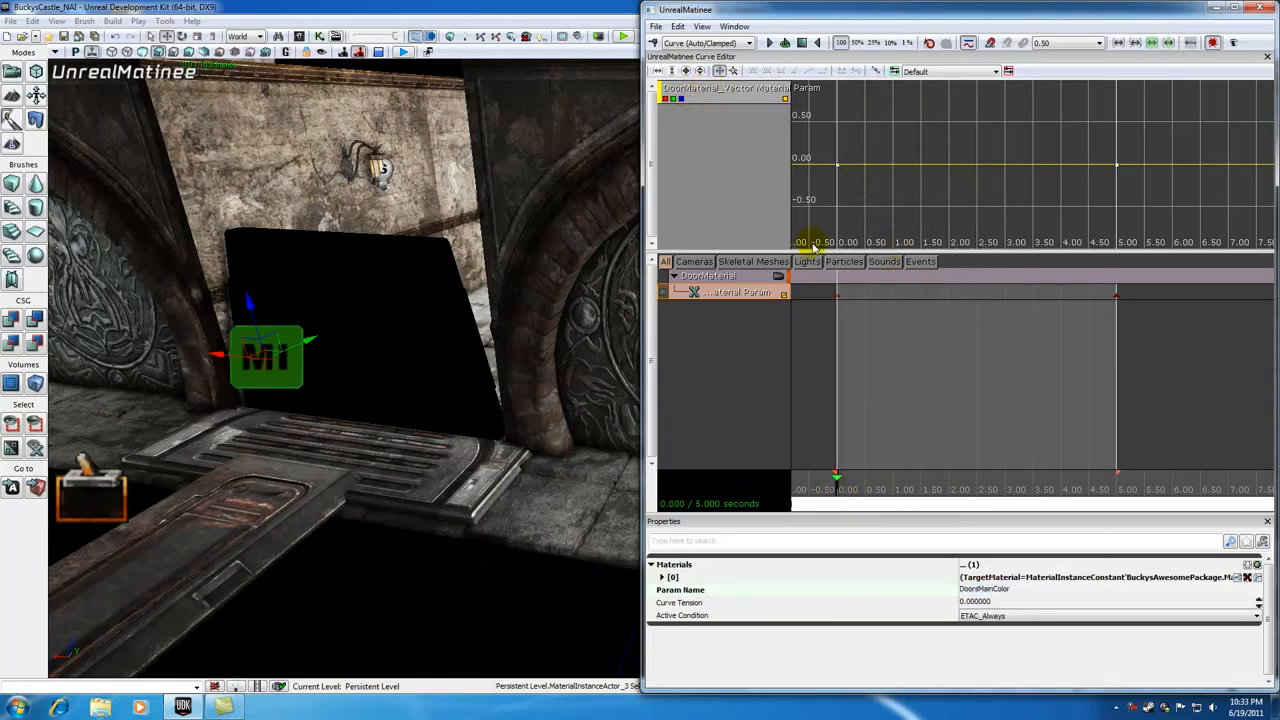
key("Return")
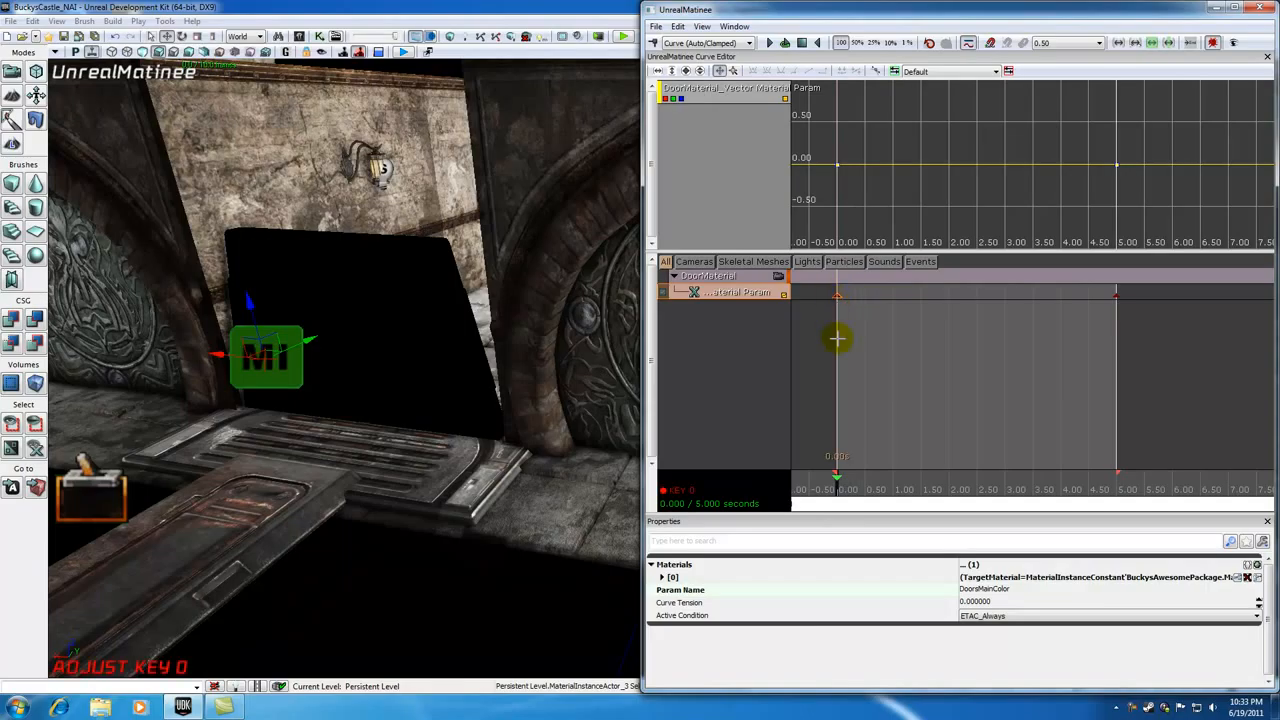
left_click(681, 99)
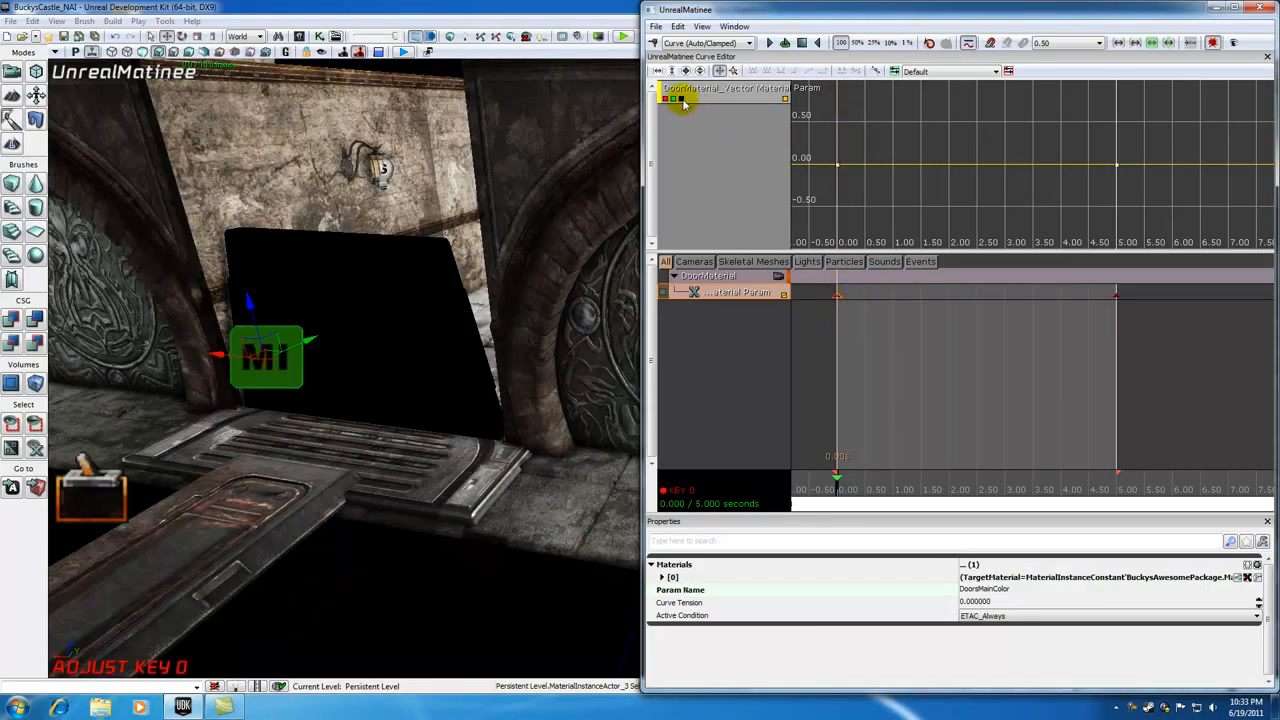
left_click(674, 99)
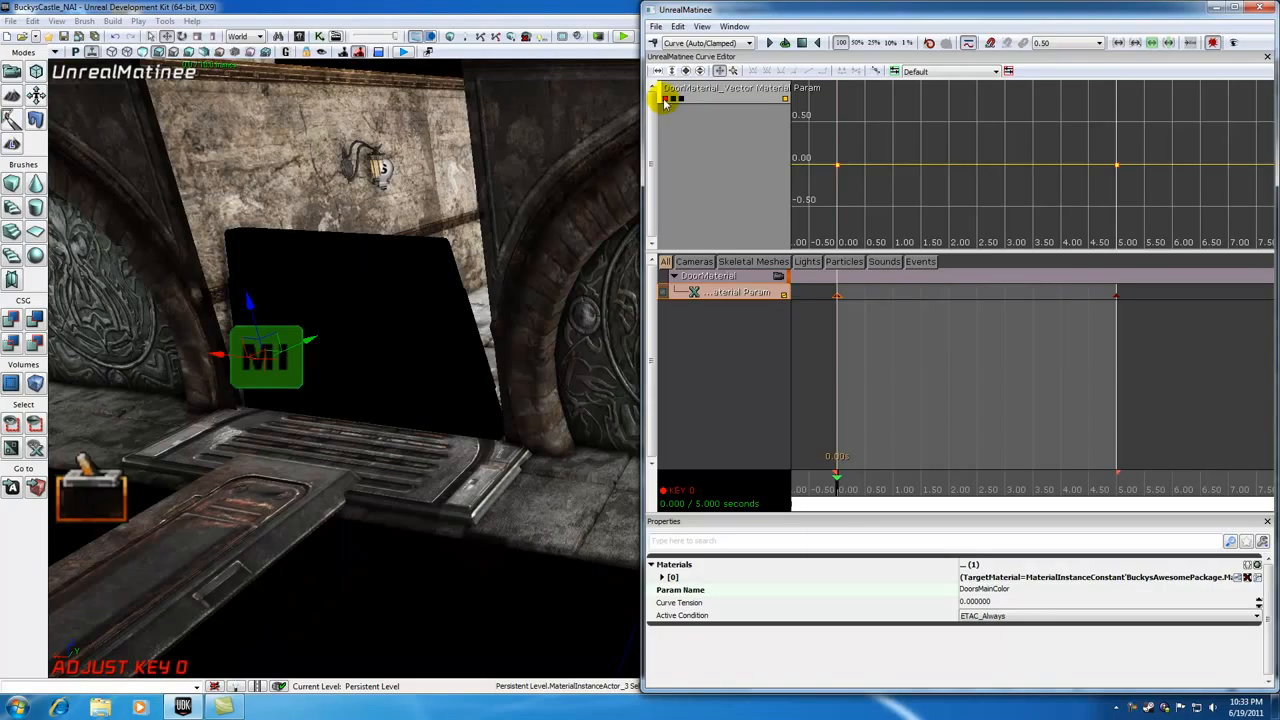
scroll(925, 178, "down", 3)
left_click_drag(915, 184, 901, 206)
mouse_move(847, 197)
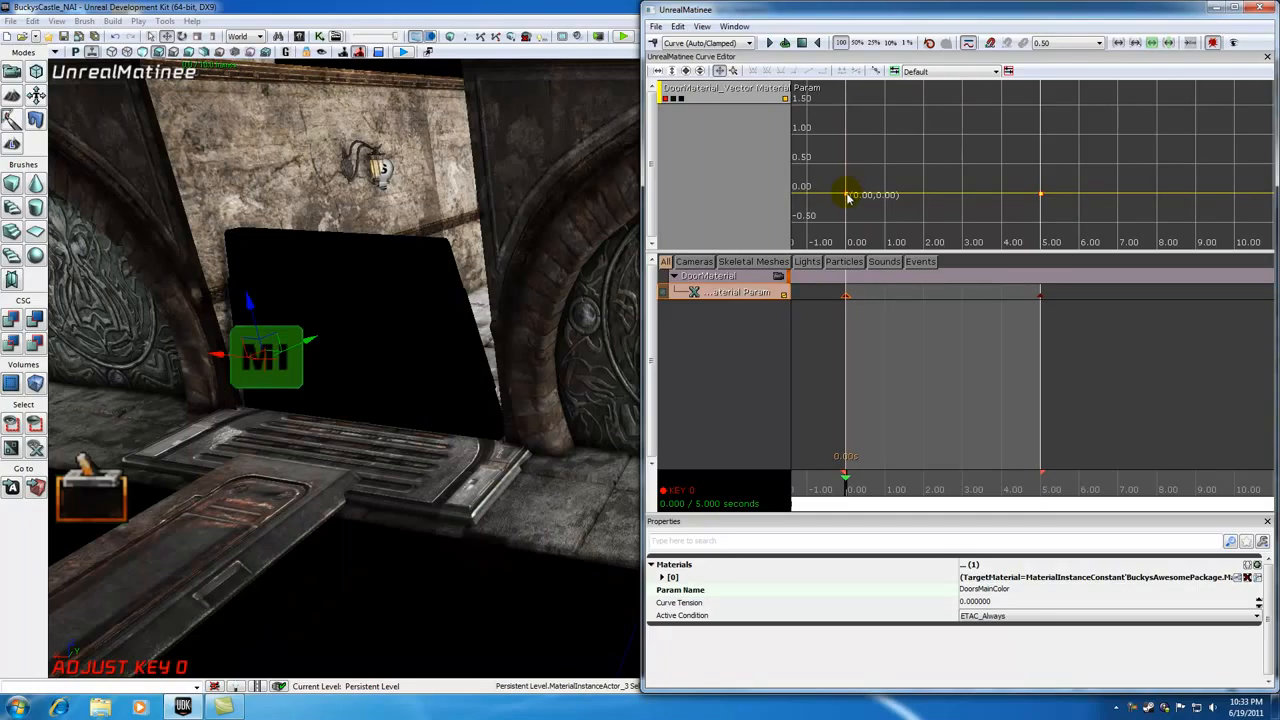
right_click(847, 197)
left_click(880, 208)
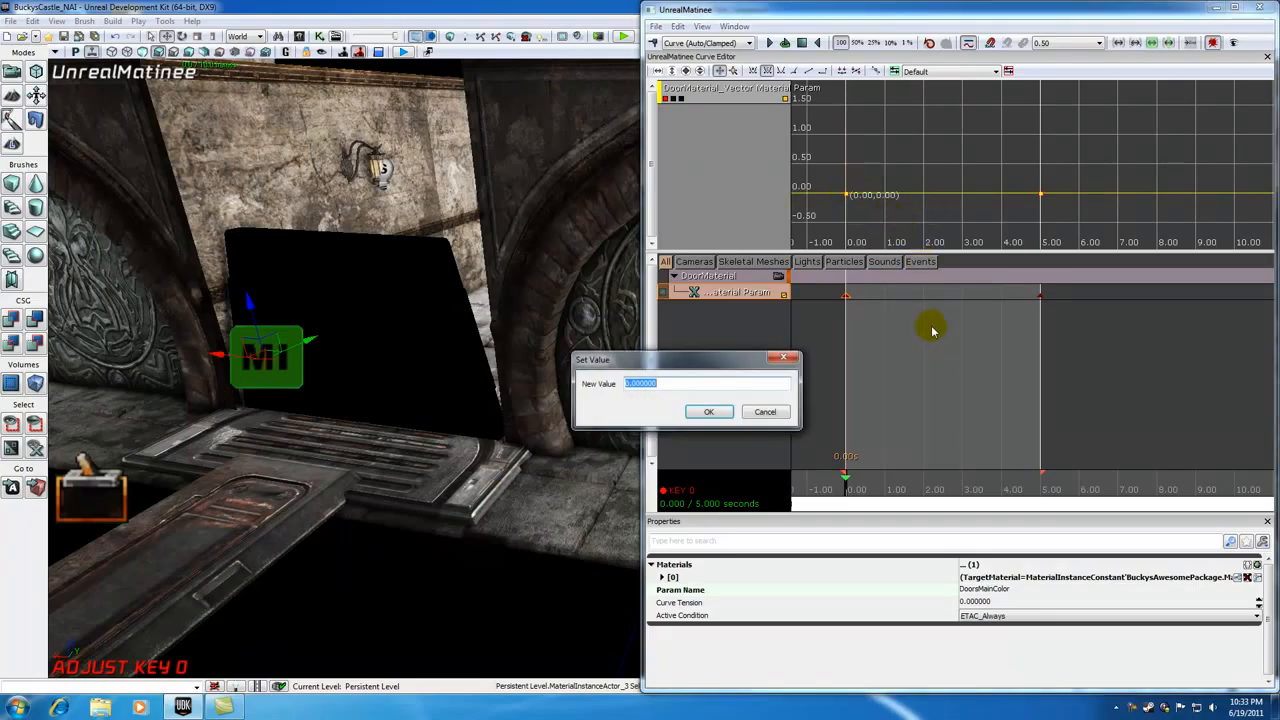
type("1")
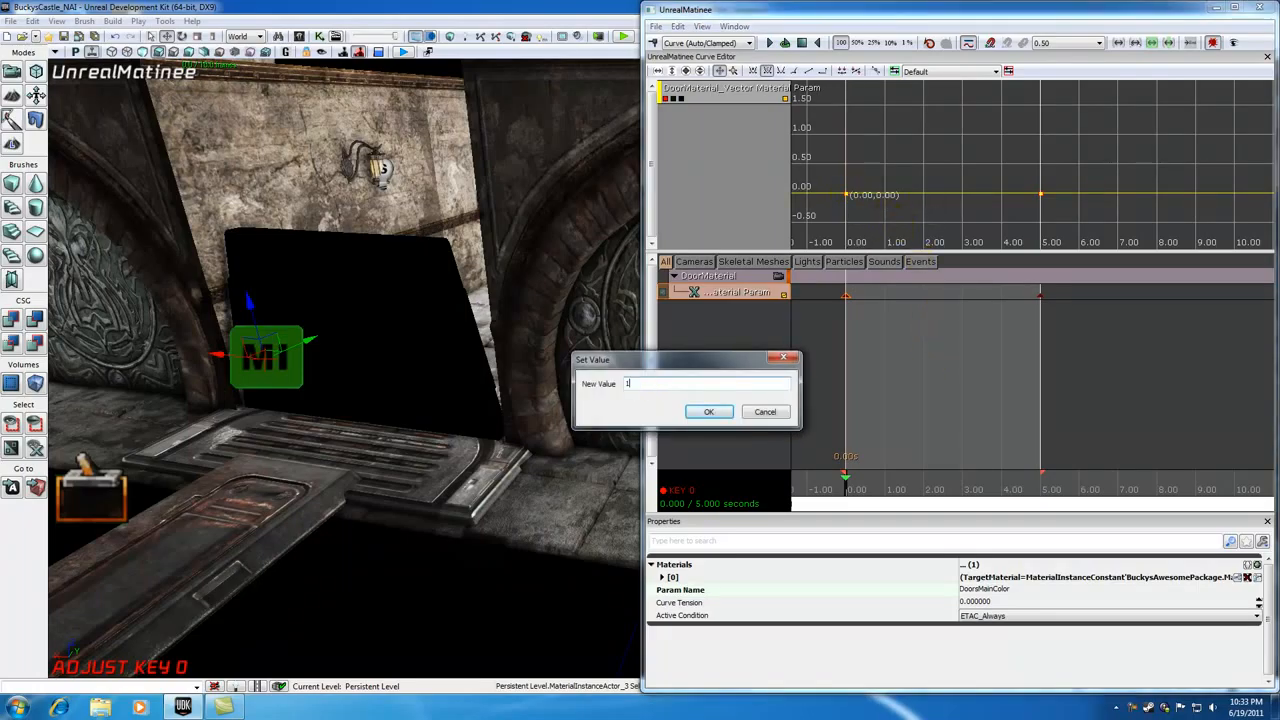
left_click(709, 412)
Step: Toggle the color channel curves in the curve editor to inspect the red channel's curve
left_click_drag(884, 488, 840, 489)
mouse_move(847, 138)
left_click(666, 98)
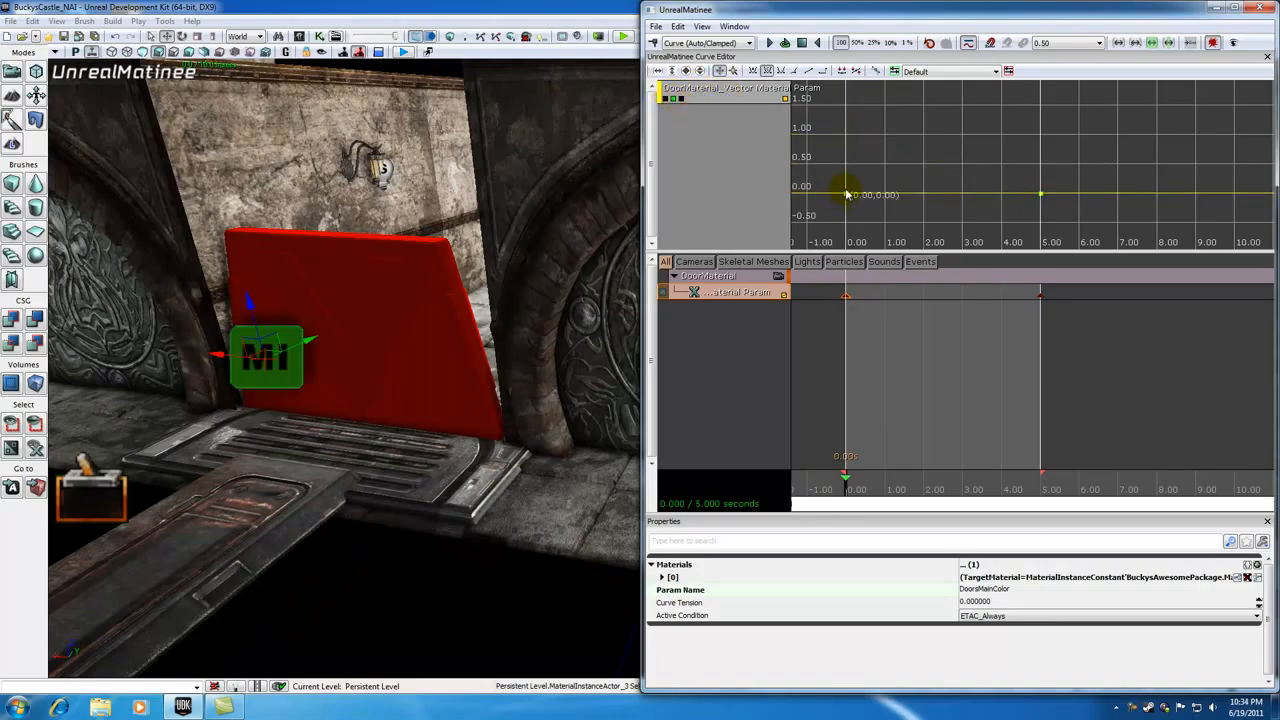
left_click(675, 100)
left_click(675, 100)
mouse_move(851, 195)
left_click(668, 99)
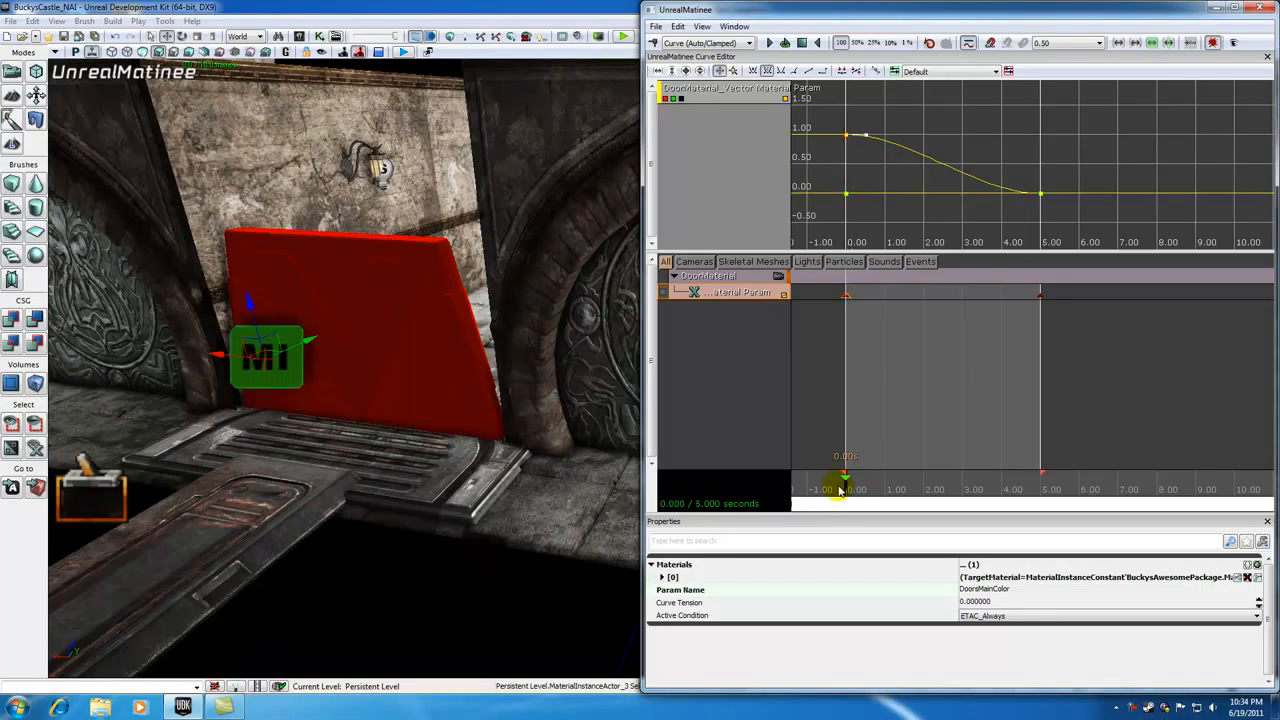
mouse_move(852, 147)
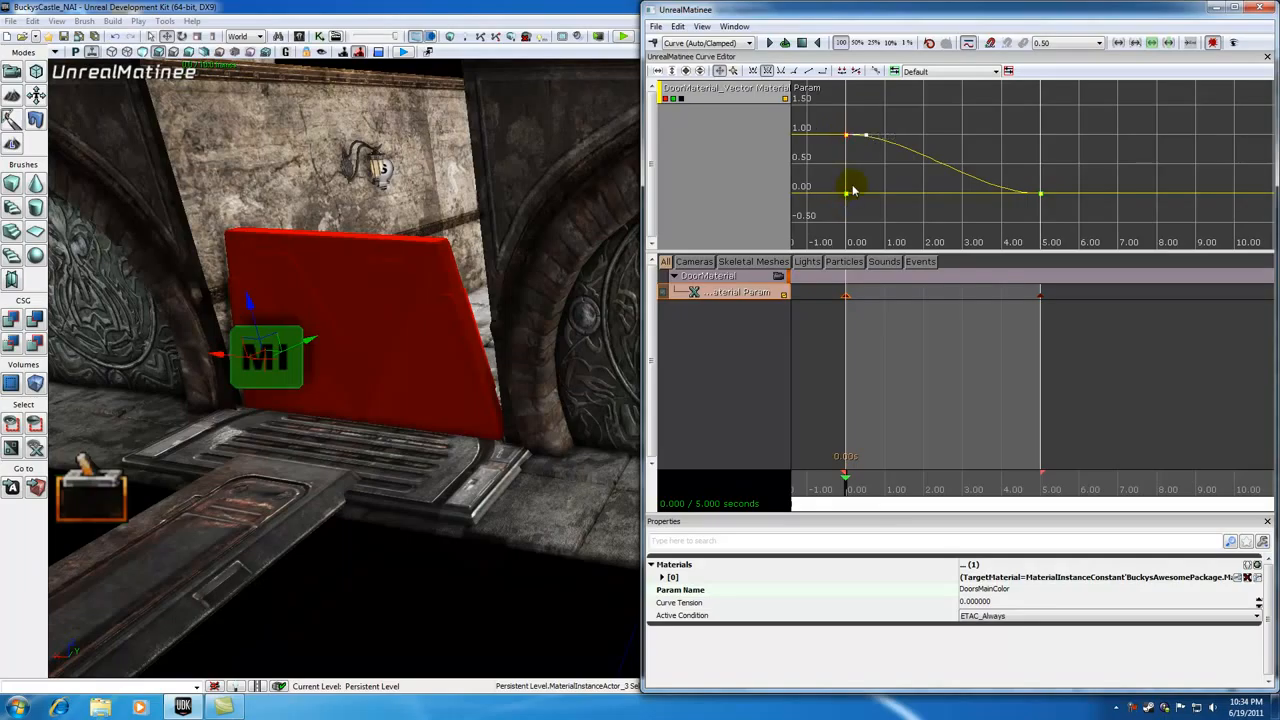
Step: Select the key at 5 seconds and set its green channel value to 1
left_click_drag(845, 490, 1051, 489)
key("Return")
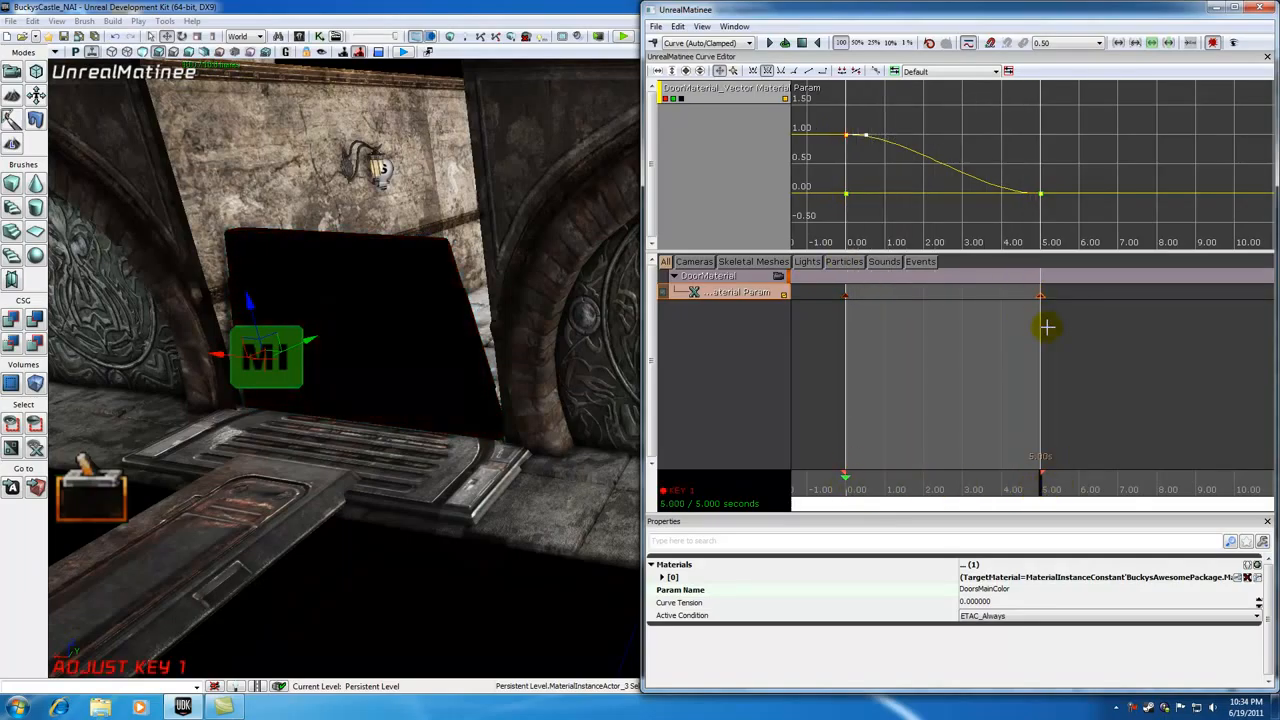
mouse_move(1042, 196)
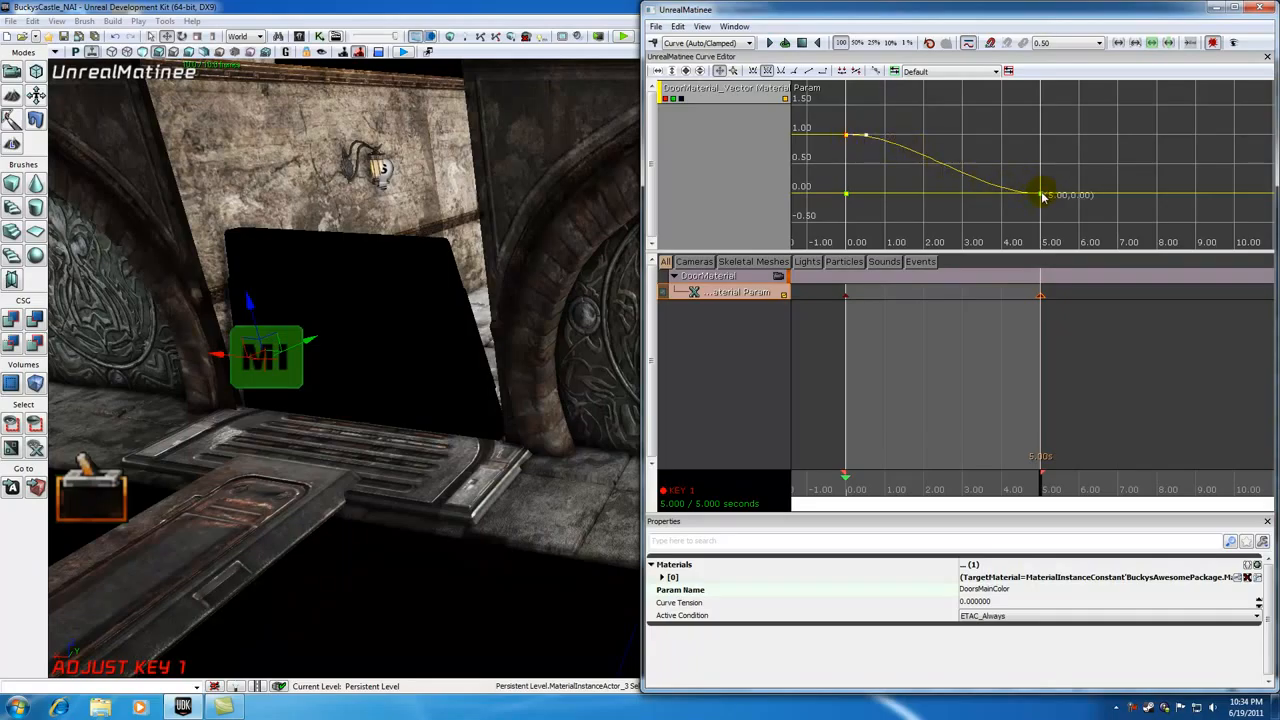
left_click(664, 98)
right_click(1042, 197)
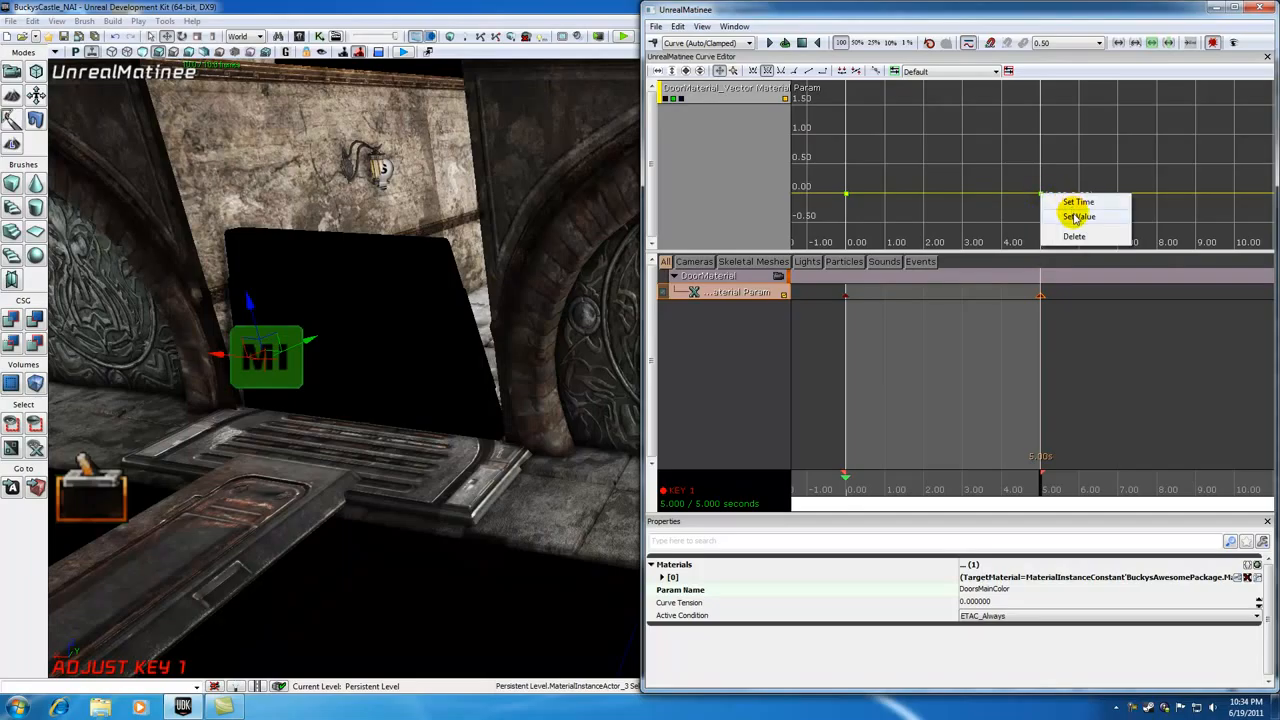
left_click(1070, 212)
type("1")
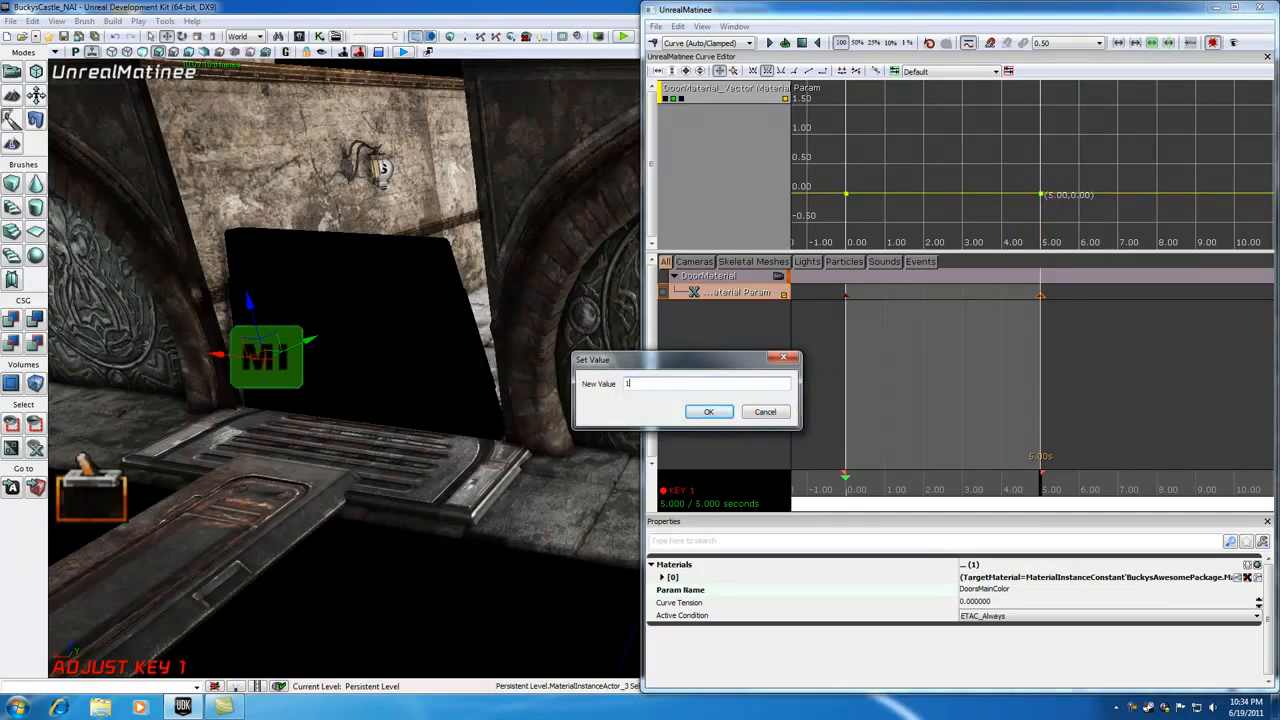
left_click(706, 411)
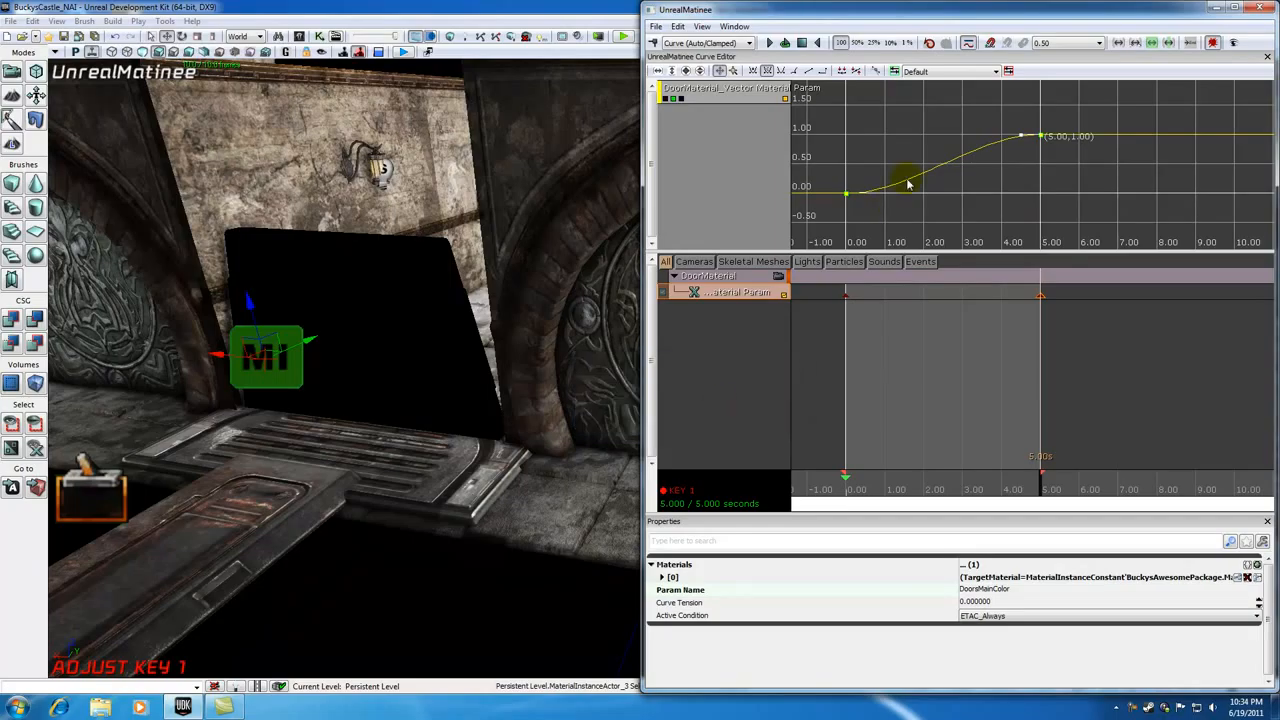
Step: Show all channel curves and scrub the timeline to preview the door's color blend
left_click(666, 98)
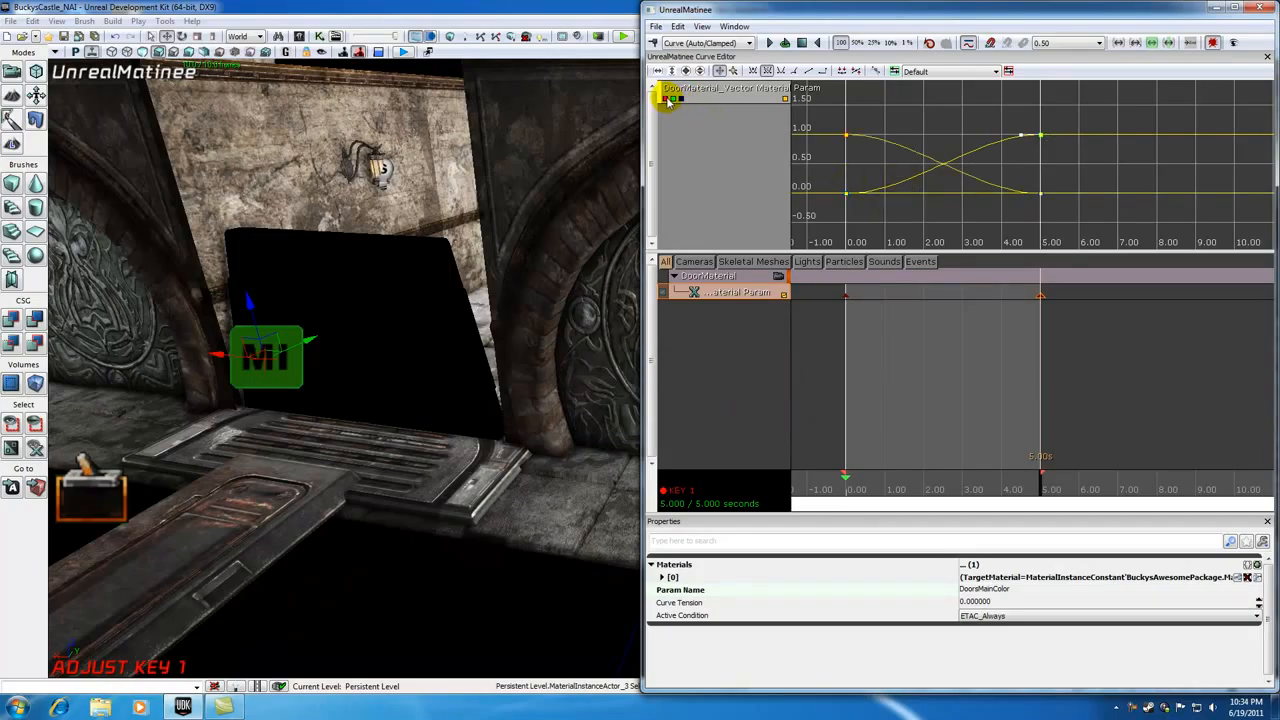
left_click_drag(1041, 480, 831, 470)
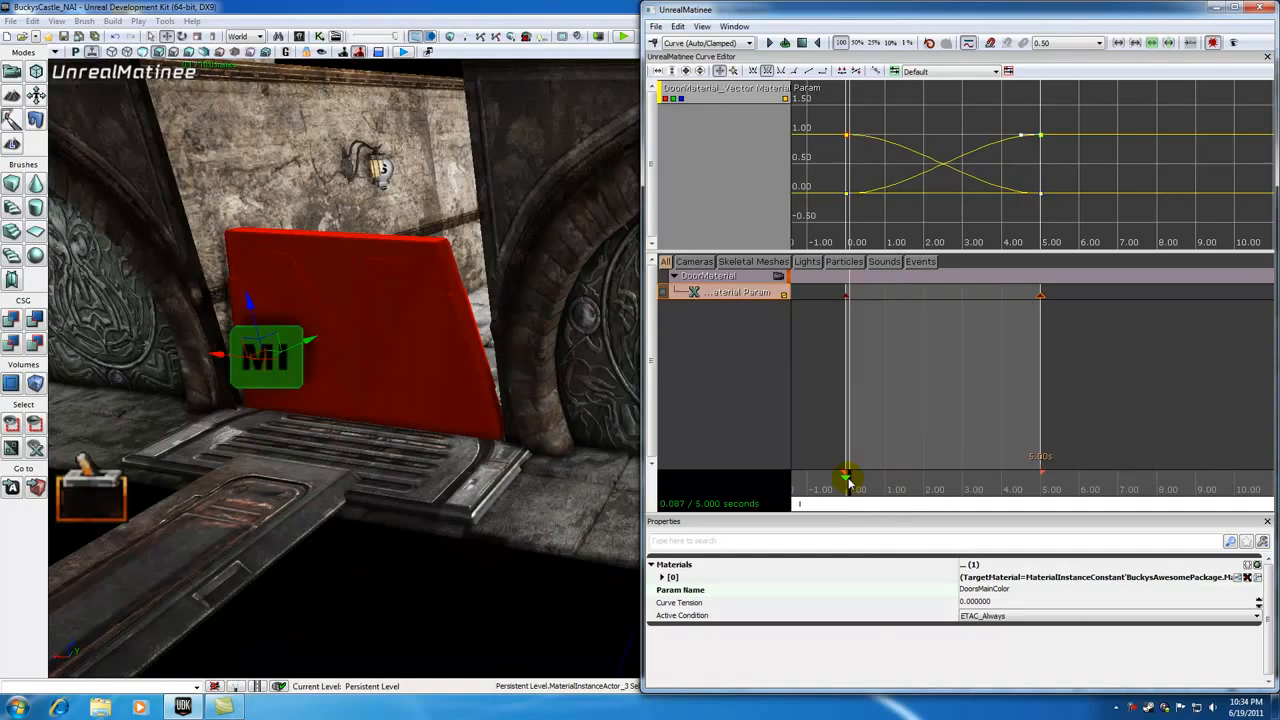
left_click_drag(845, 480, 946, 480)
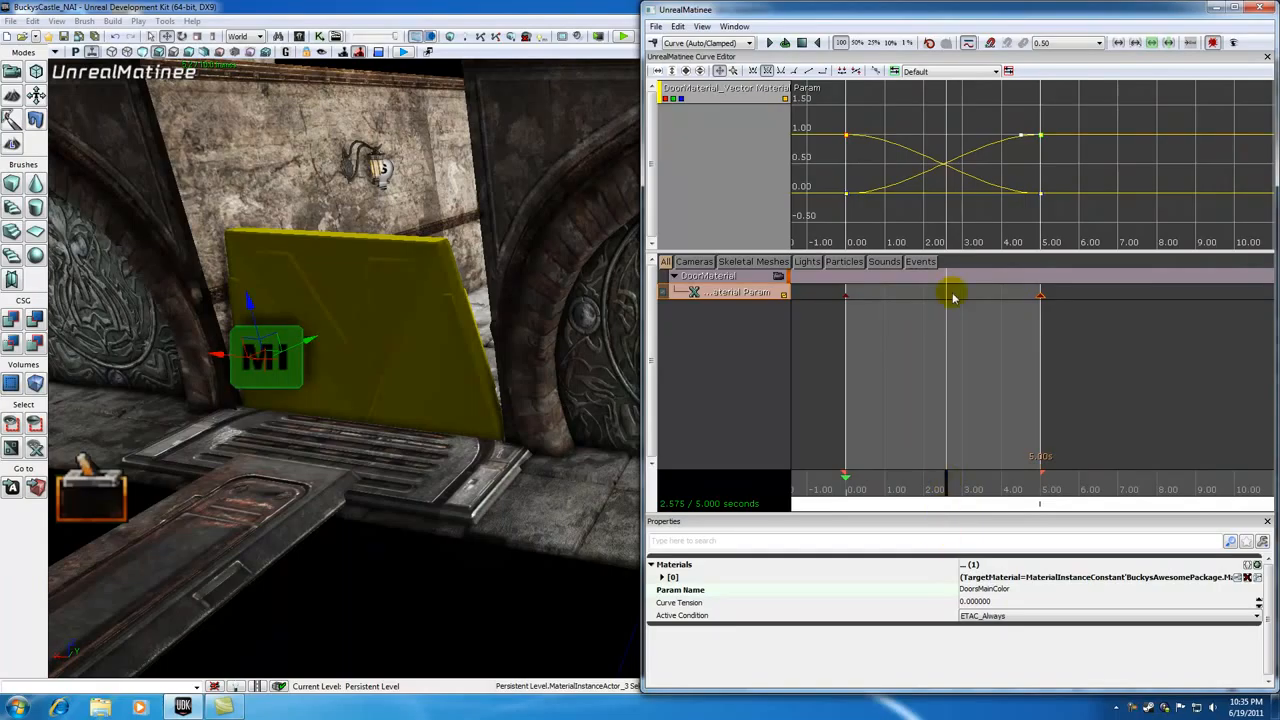
Step: Connect the Trigger_1 Touched output to the Matinee Play input and link Door Material to MaterialInstanceActor_3
left_click(1265, 9)
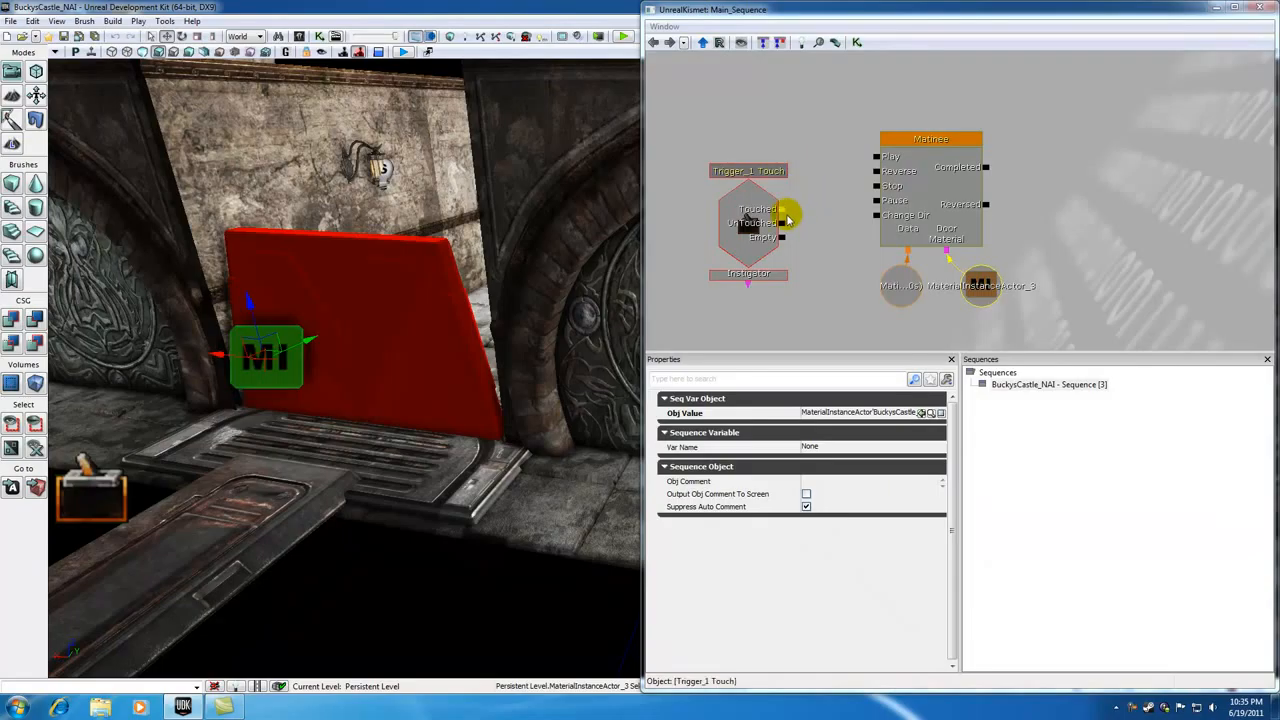
left_click_drag(461, 459, 396, 476)
left_click(202, 446)
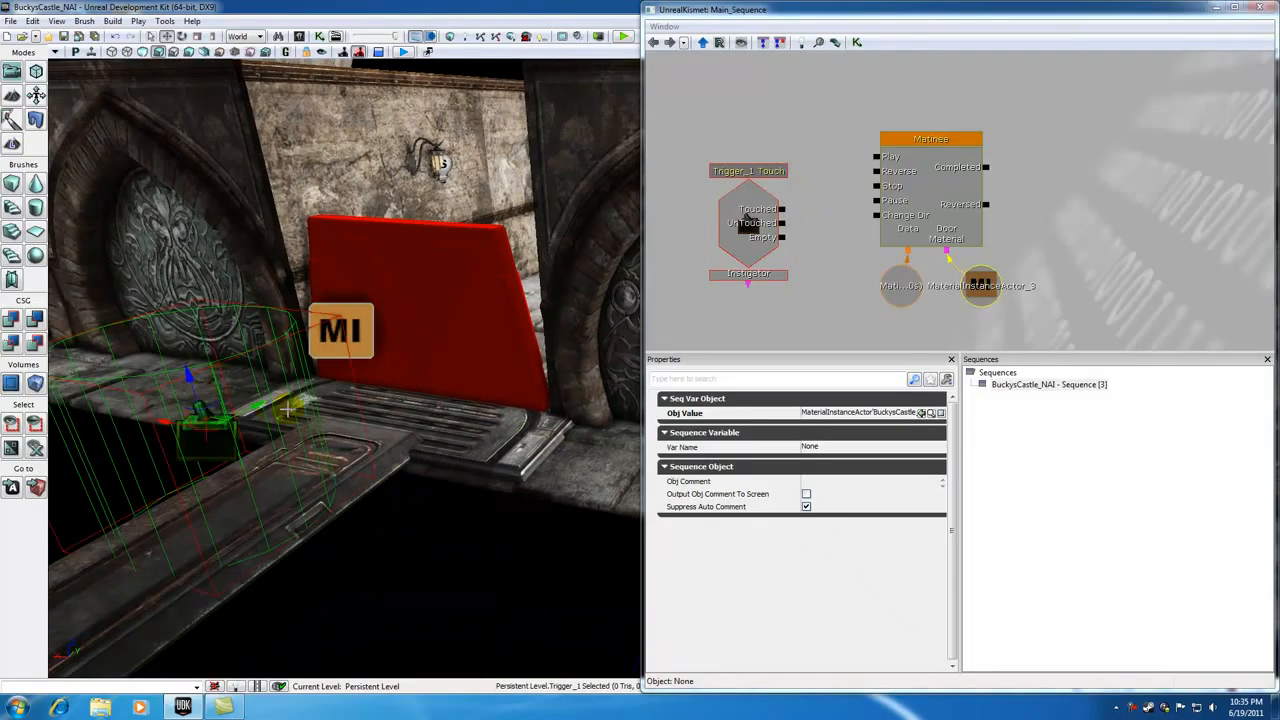
left_click(785, 213)
left_click_drag(785, 213, 876, 159)
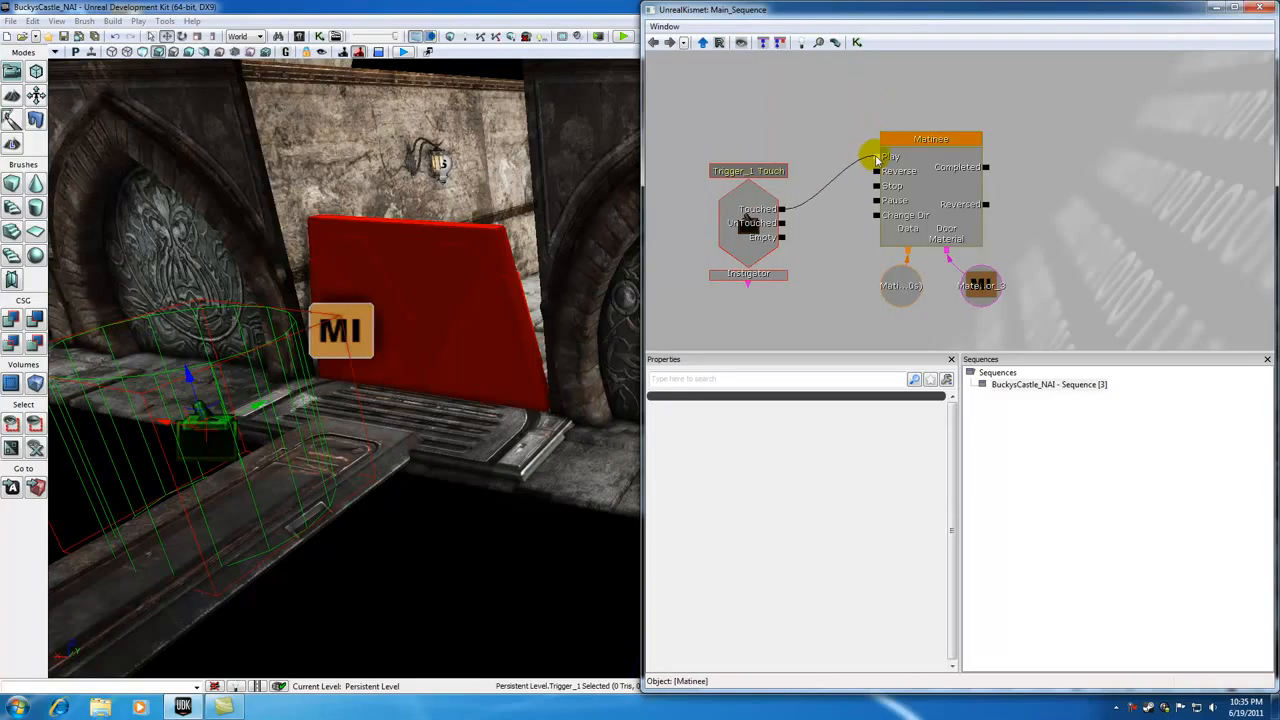
left_click_drag(947, 250, 953, 265)
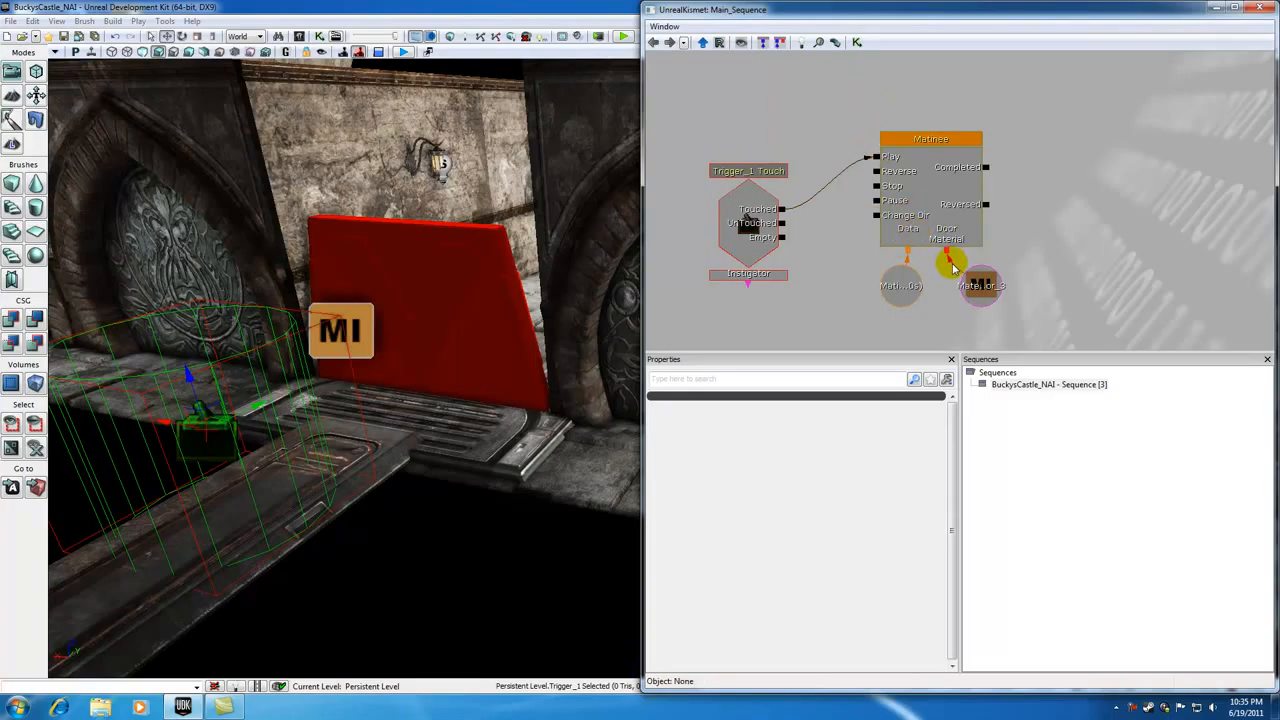
left_click(1257, 8)
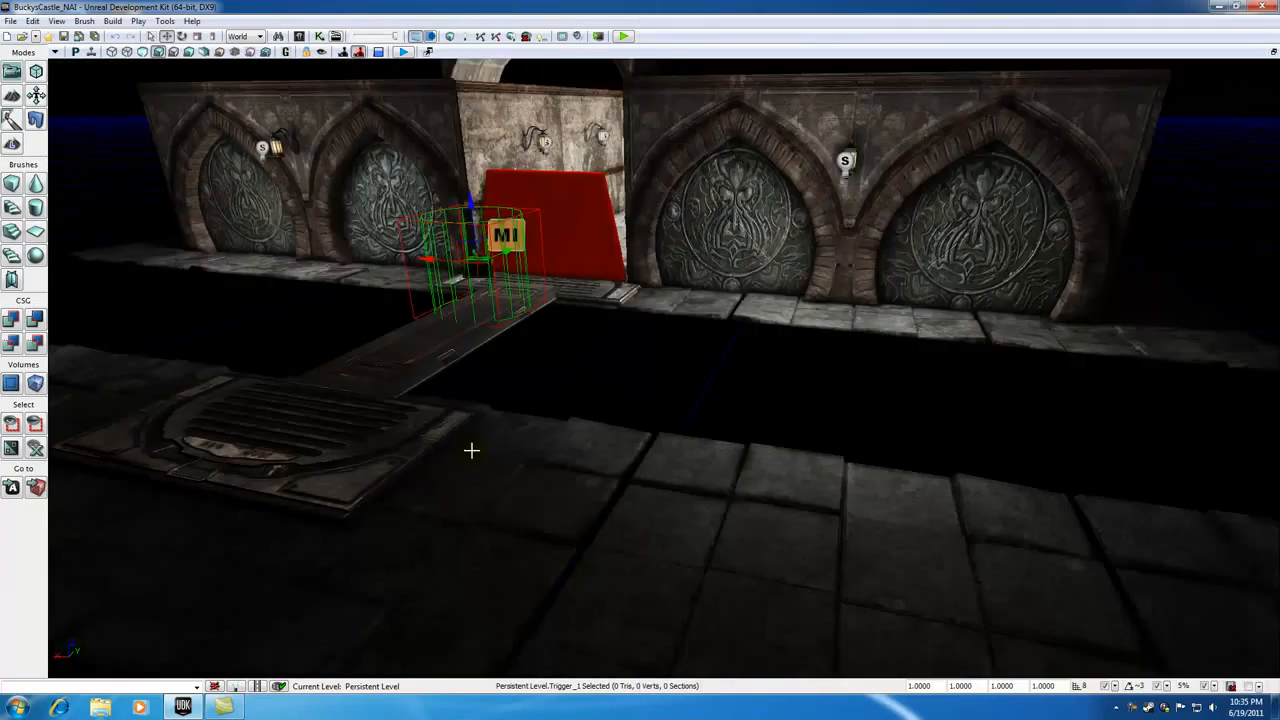
Step: Play the level from the floor near the walkway and walk up to the door to test the triggered color change, then exit
right_click(353, 617)
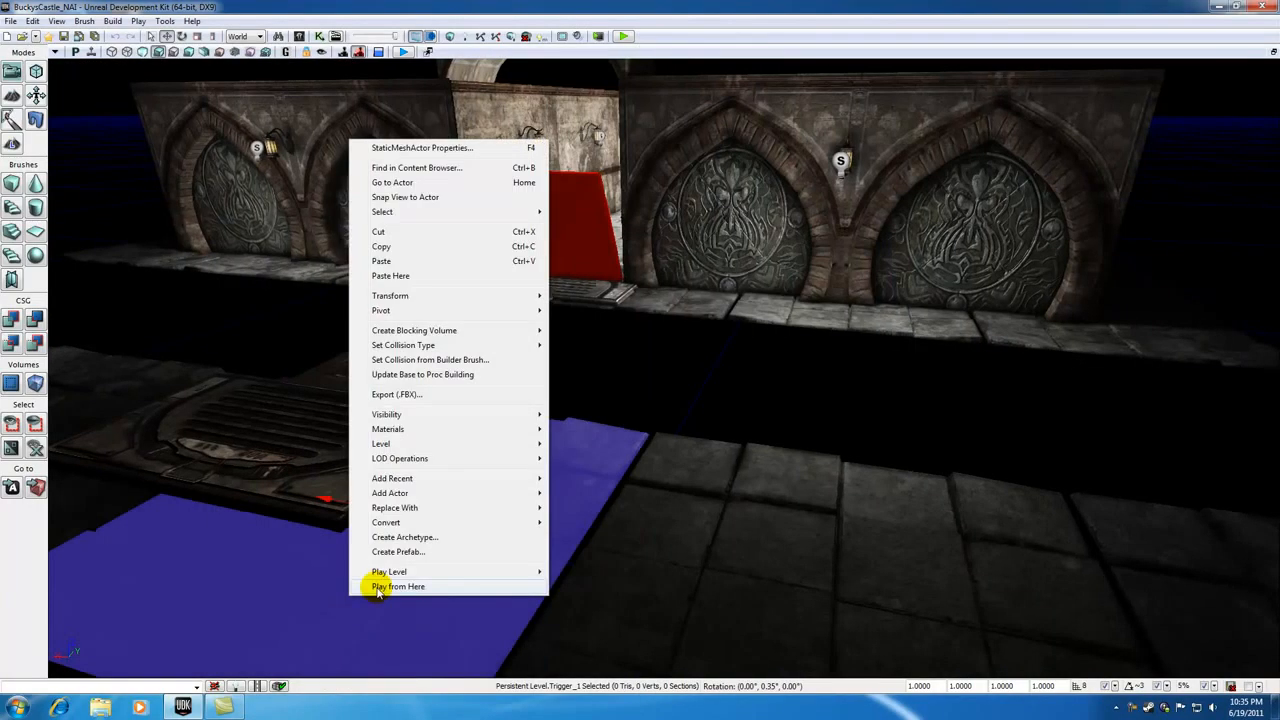
left_click(385, 585)
key("w")
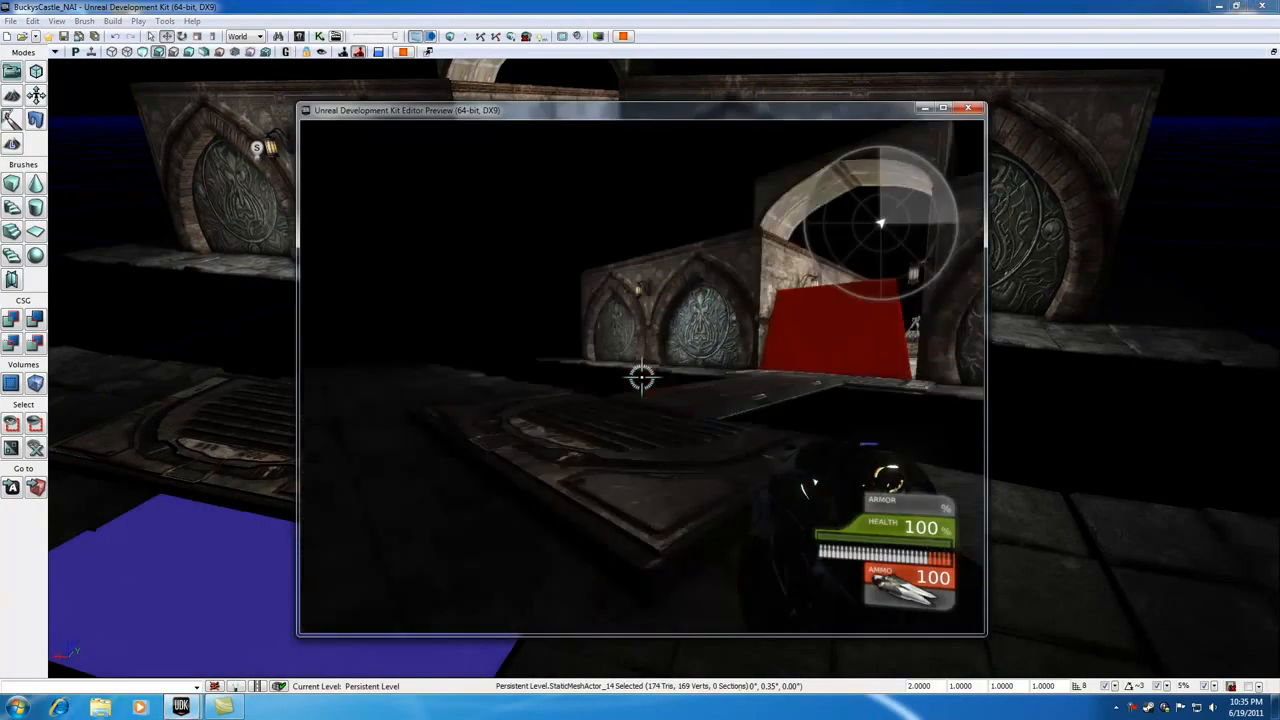
key("w")
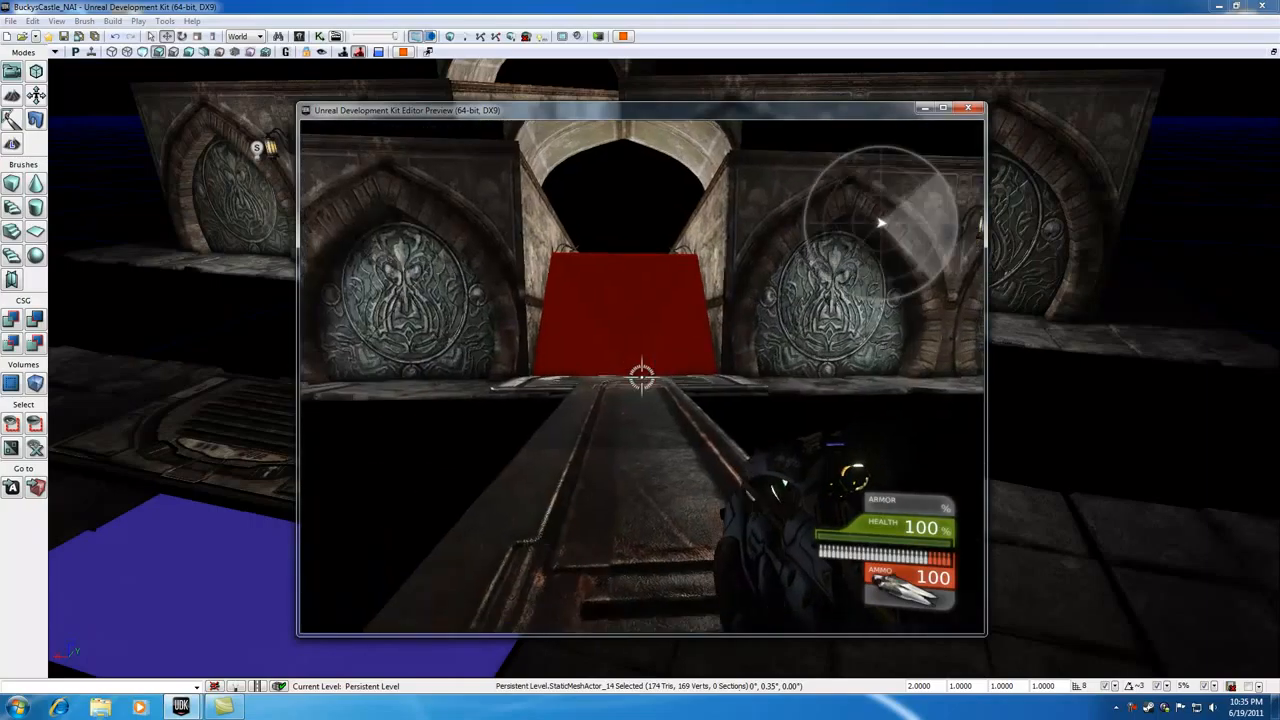
key("w")
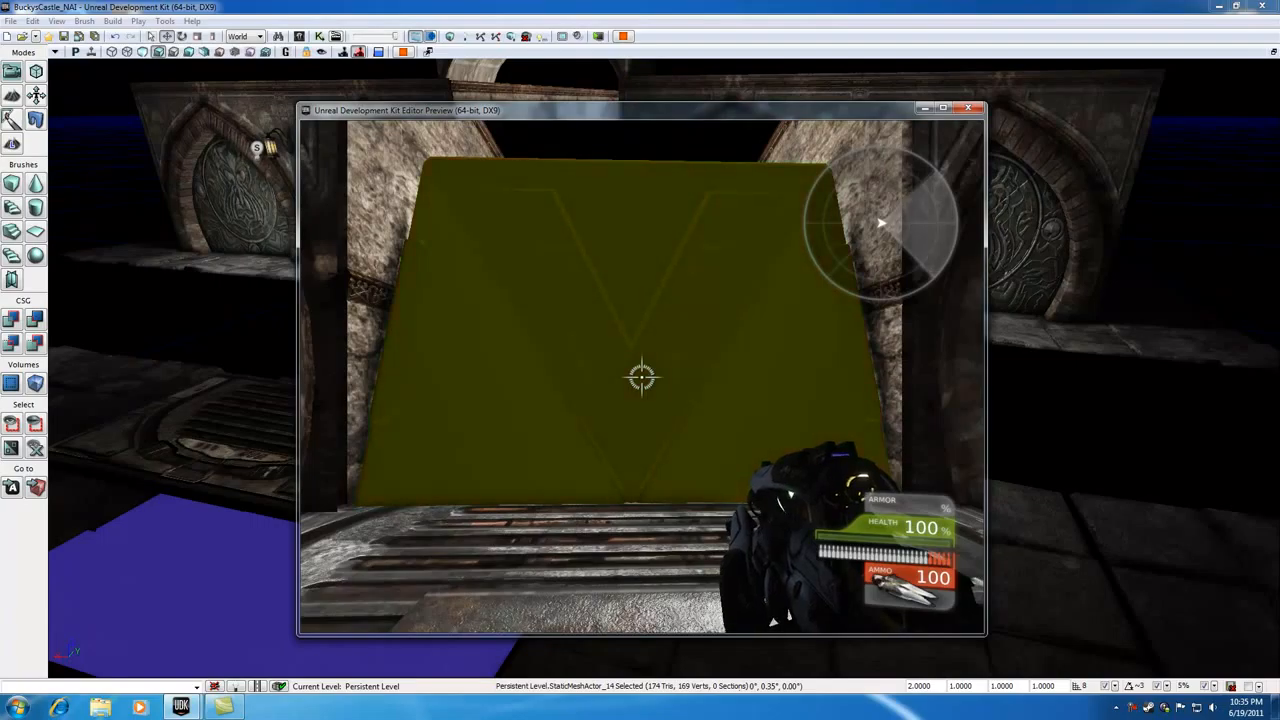
key("w")
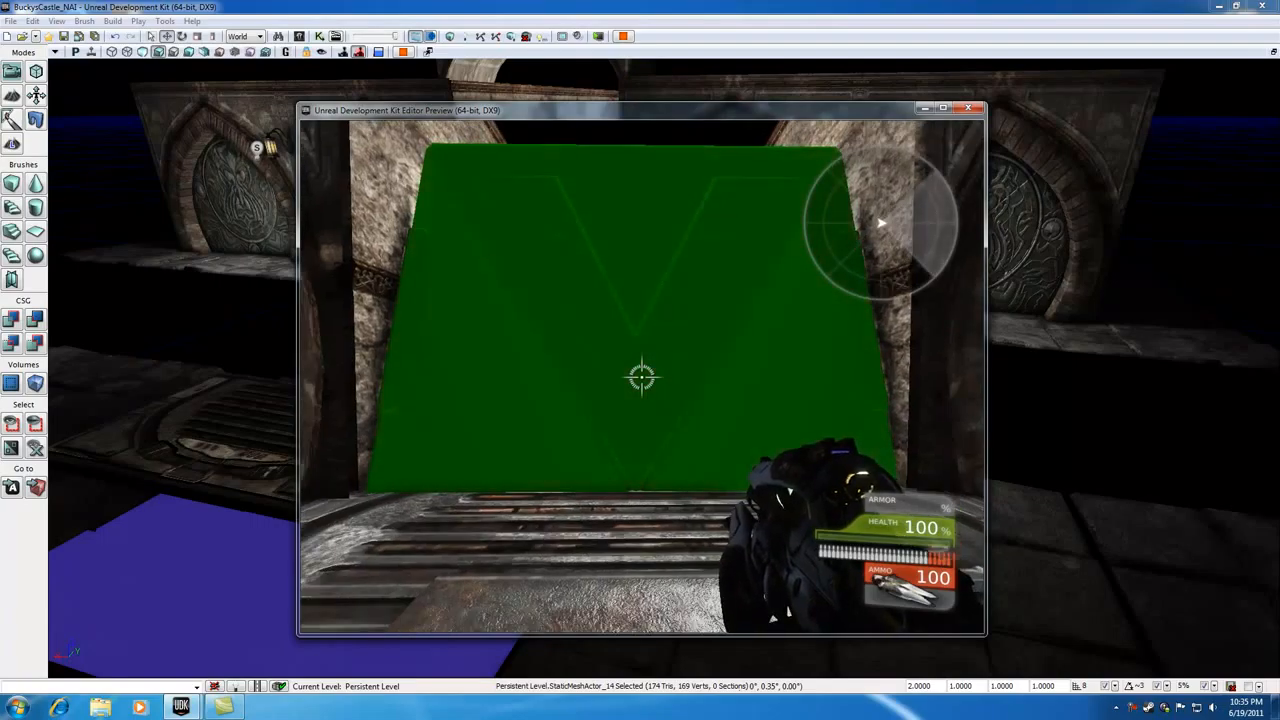
key("s")
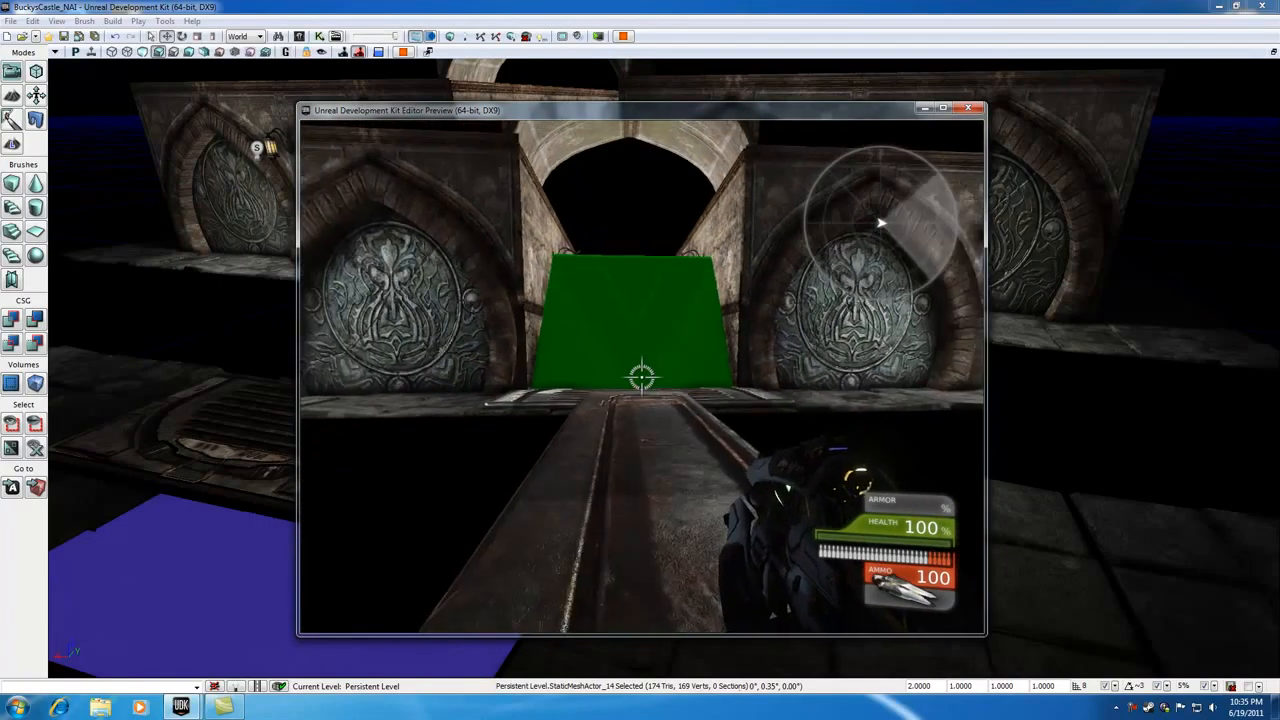
key("Escape")
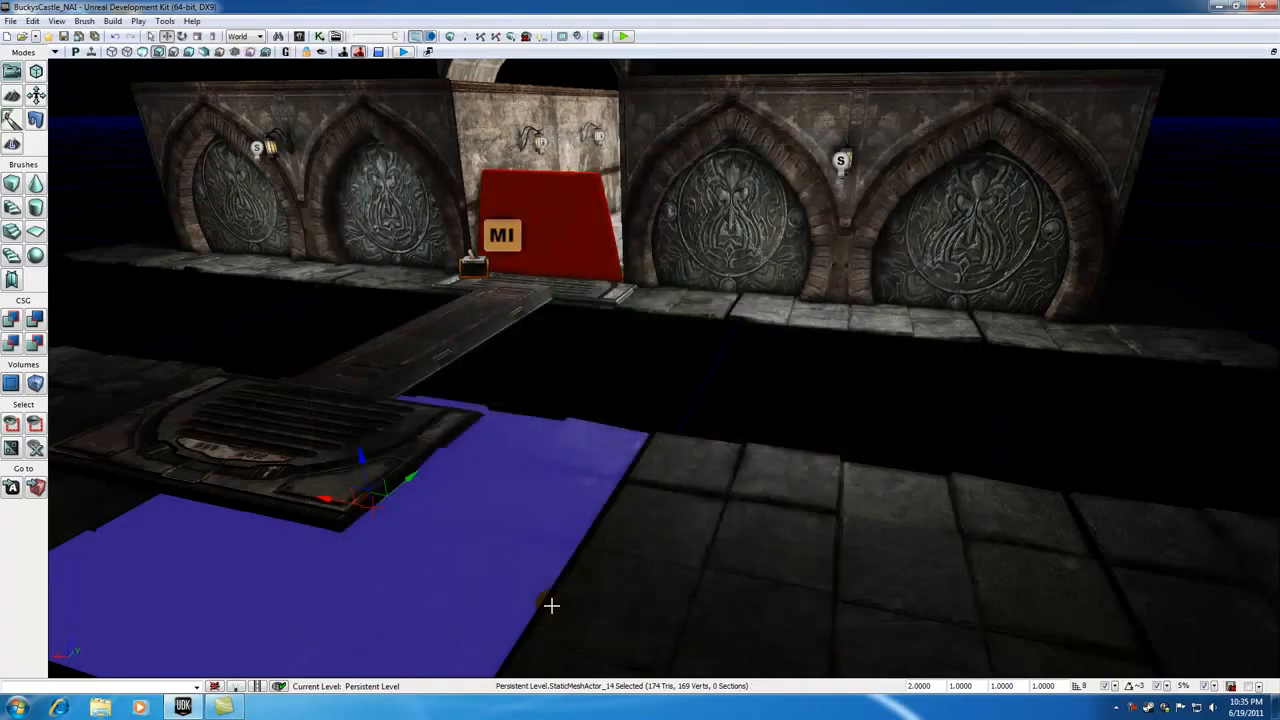
left_click(618, 393)
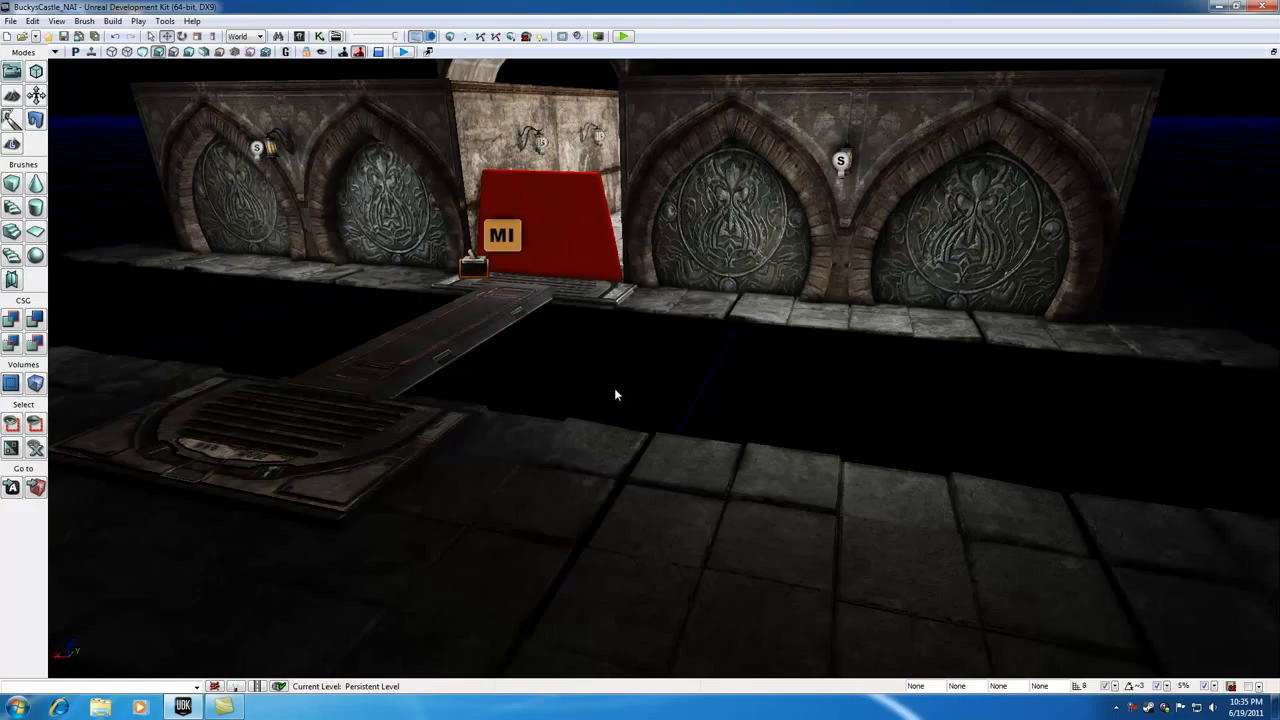
scroll(610, 396, "down", 3)
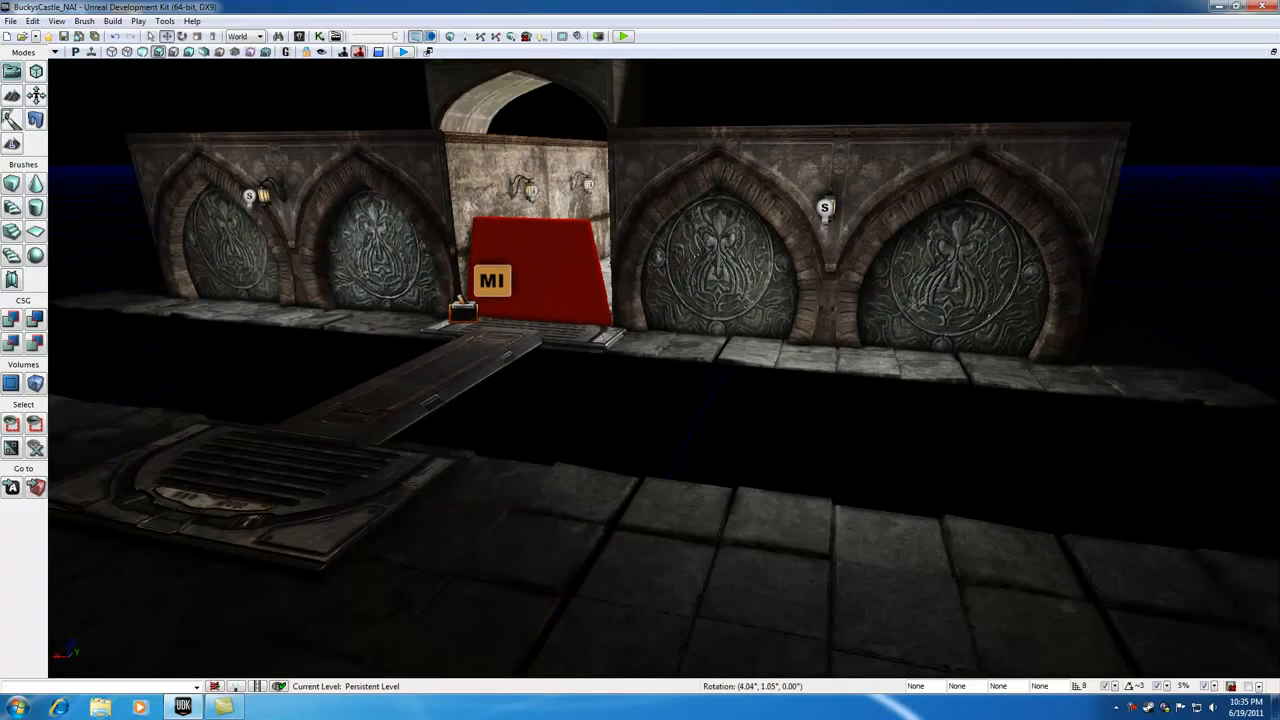